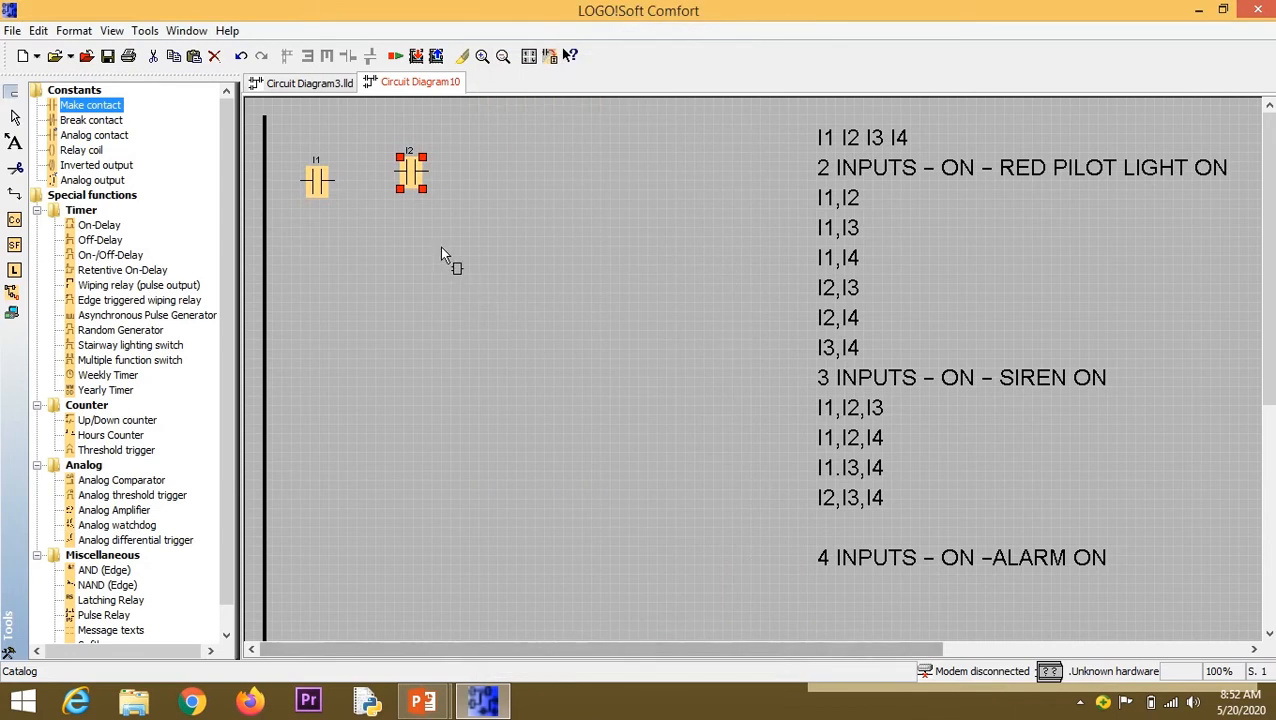
# Place make contacts I1 and I3 side by side as a second row below the I1, I2 pair.
pyautogui.moveTo(410, 170)
pyautogui.mouseDown()
pyautogui.moveTo(418, 188)
pyautogui.moveTo(414, 170)
pyautogui.mouseUp()
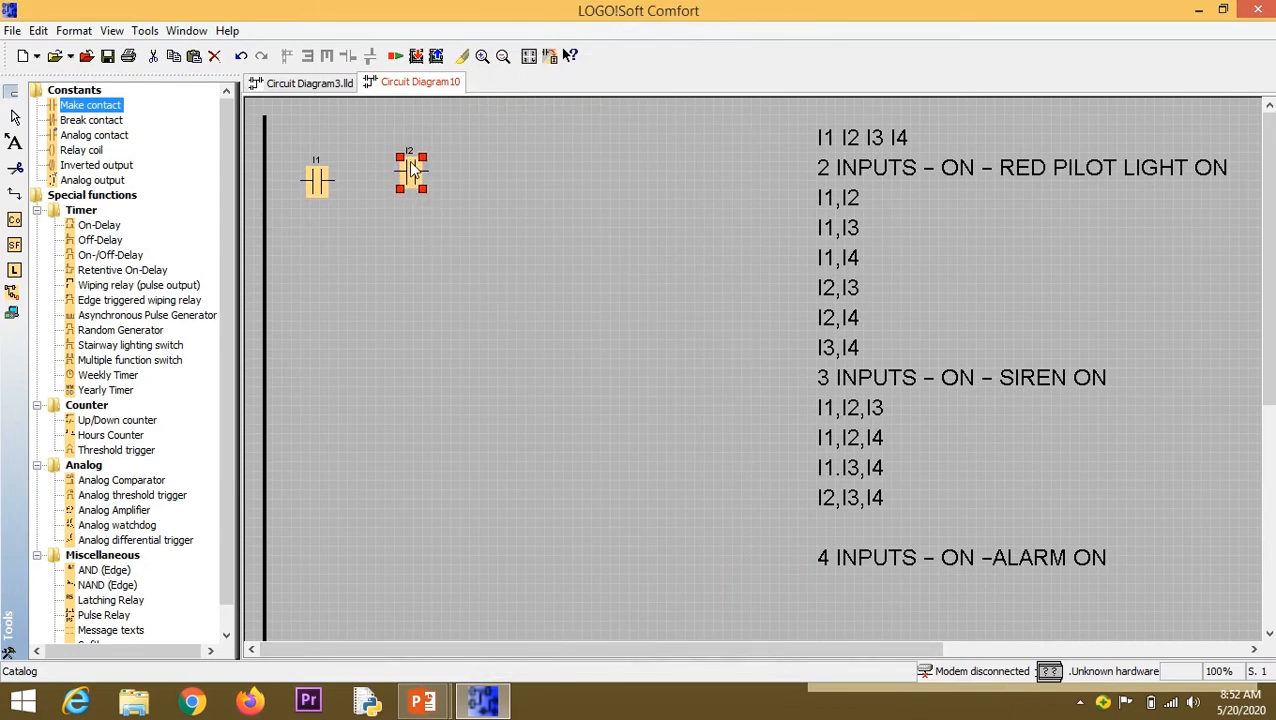
pyautogui.click(316, 250)
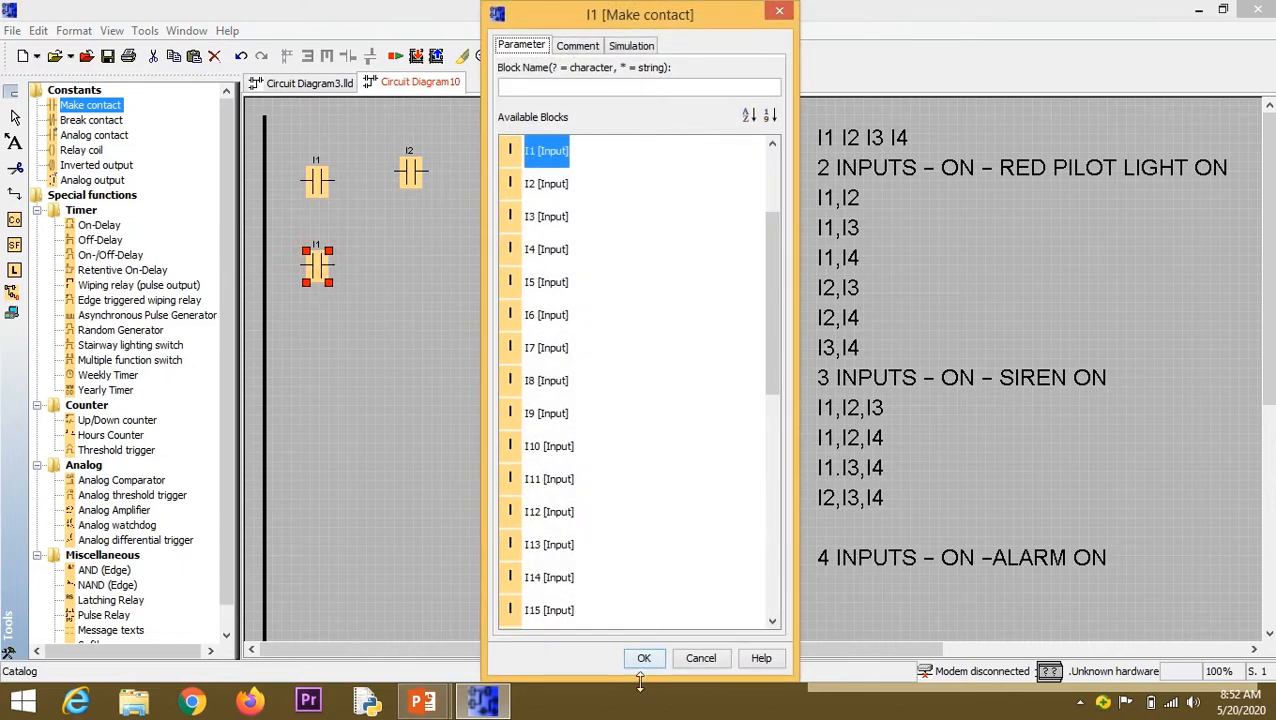
pyautogui.click(645, 660)
pyautogui.click(411, 245)
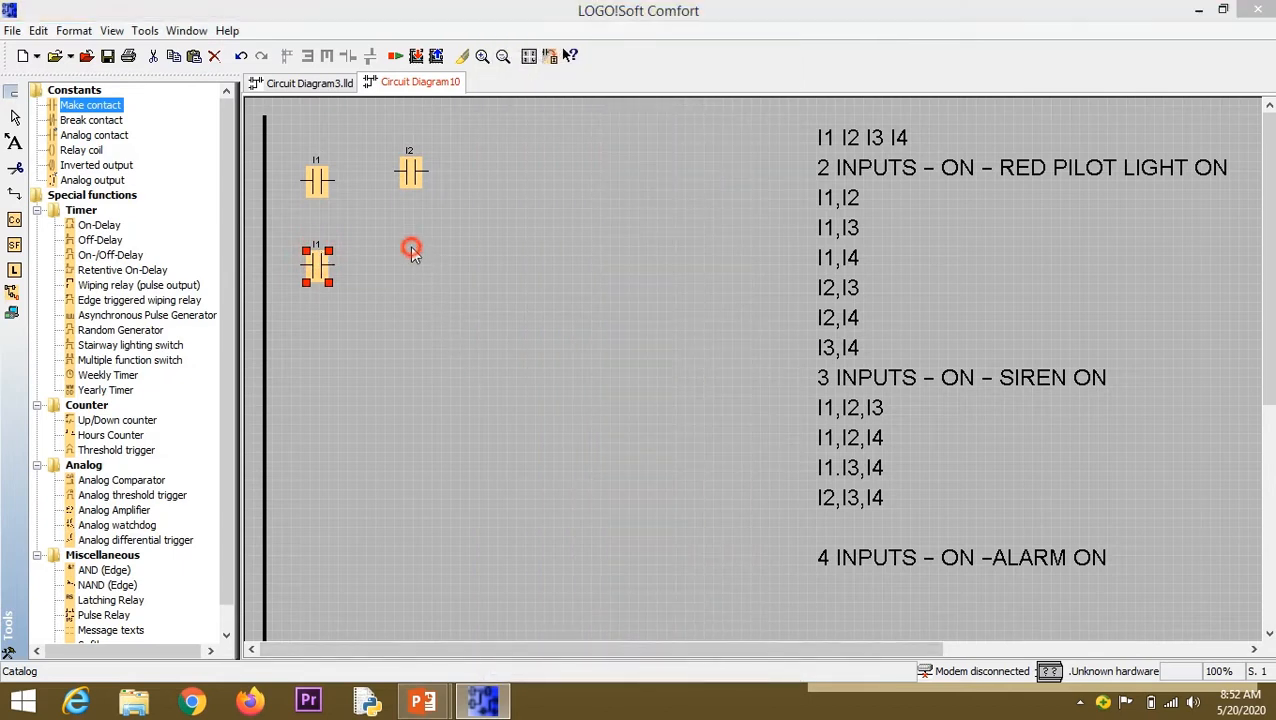
pyautogui.click(540, 218)
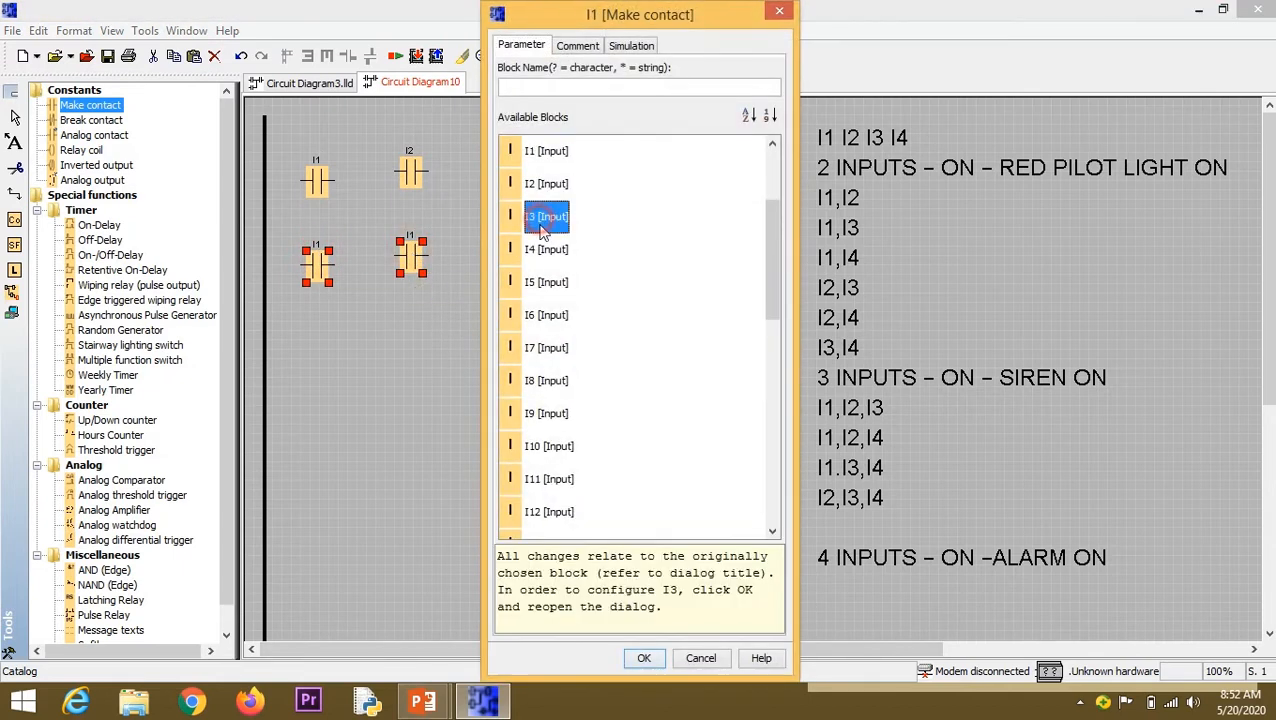
pyautogui.click(643, 659)
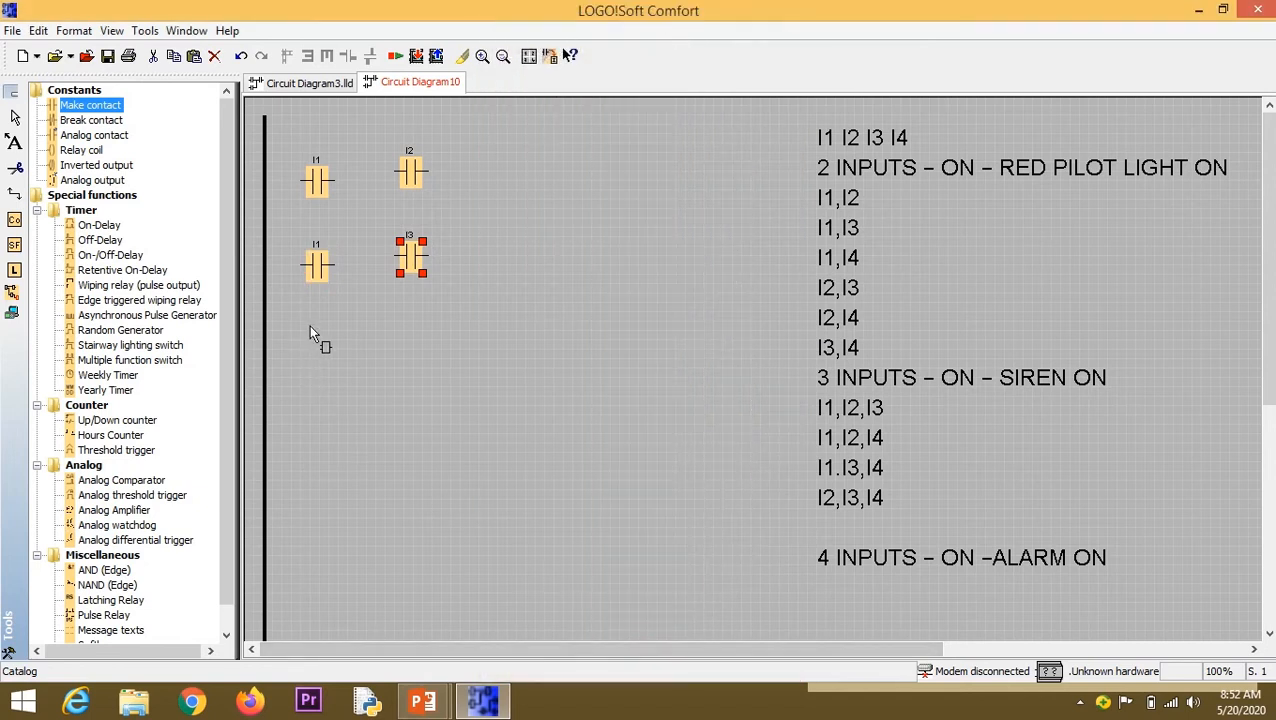
# Add a third row of make contacts assigned to inputs I1 and I4 below the I1, I3 pair.
pyautogui.click(309, 328)
pyautogui.click(643, 658)
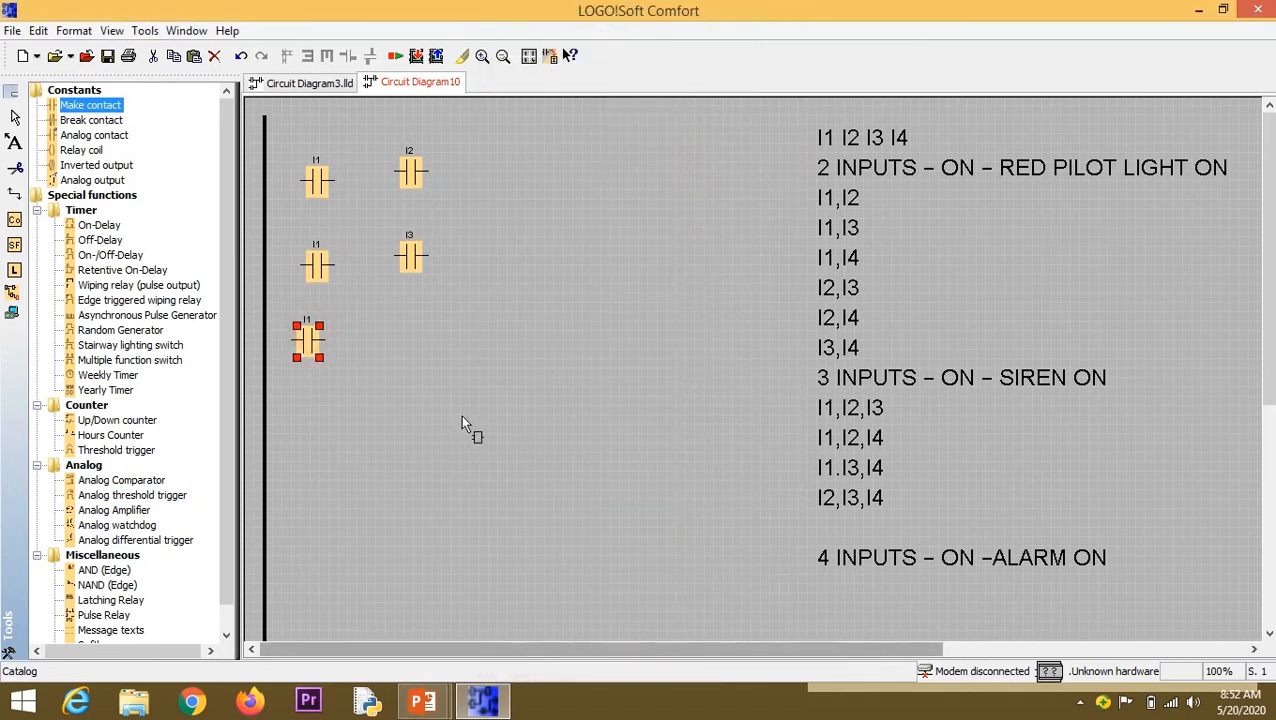
pyautogui.click(407, 332)
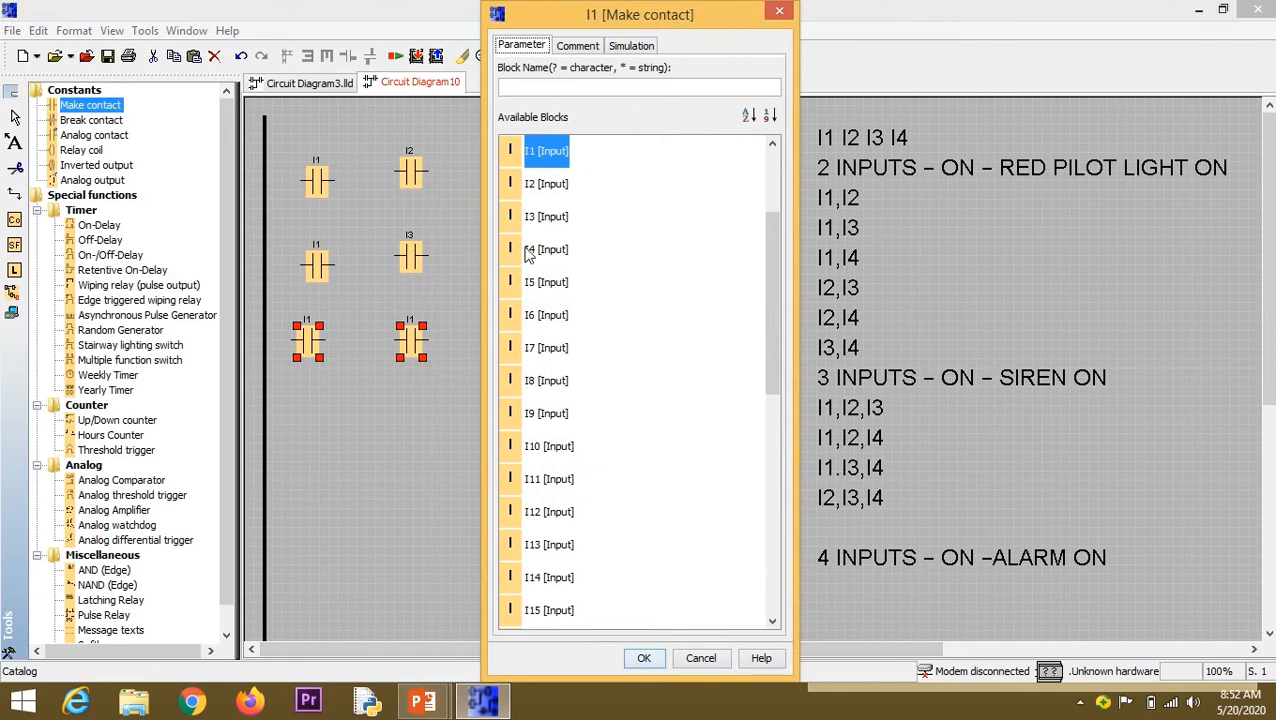
pyautogui.click(530, 249)
pyautogui.click(644, 658)
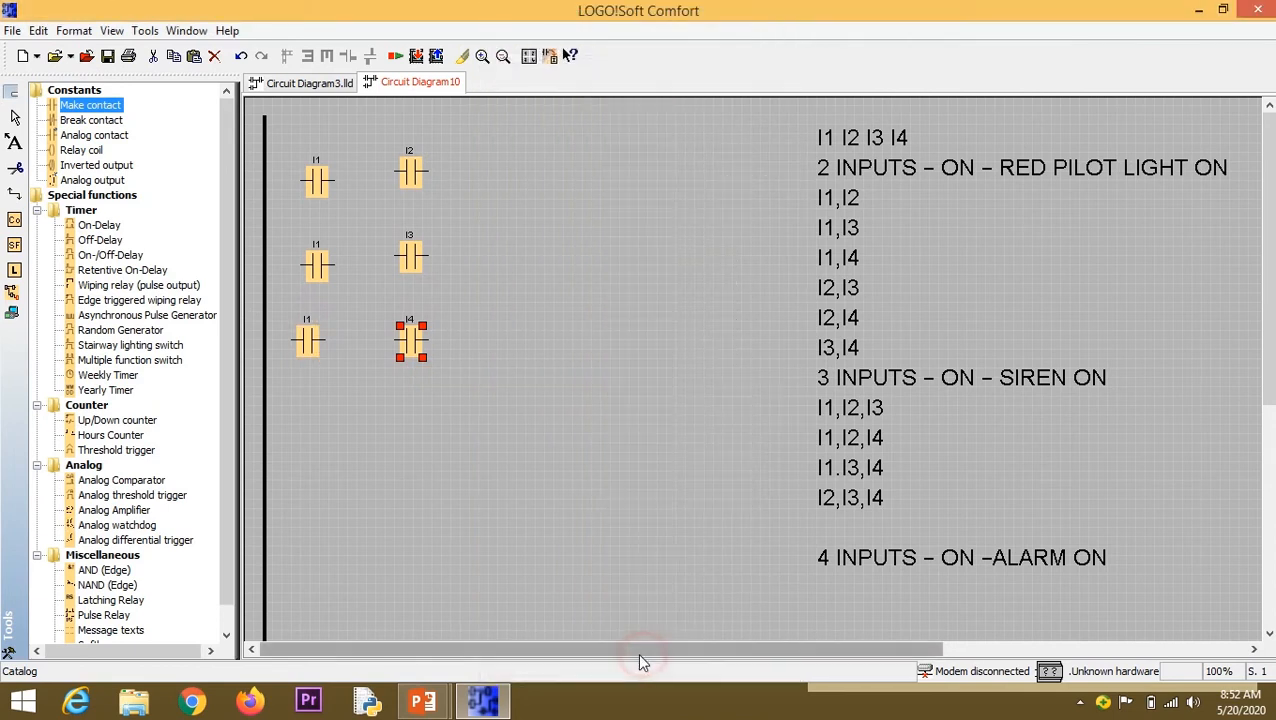
# Add a fourth row of make contacts assigned to inputs I2 and I3 below the I1, I4 pair.
pyautogui.click(306, 406)
pyautogui.click(549, 190)
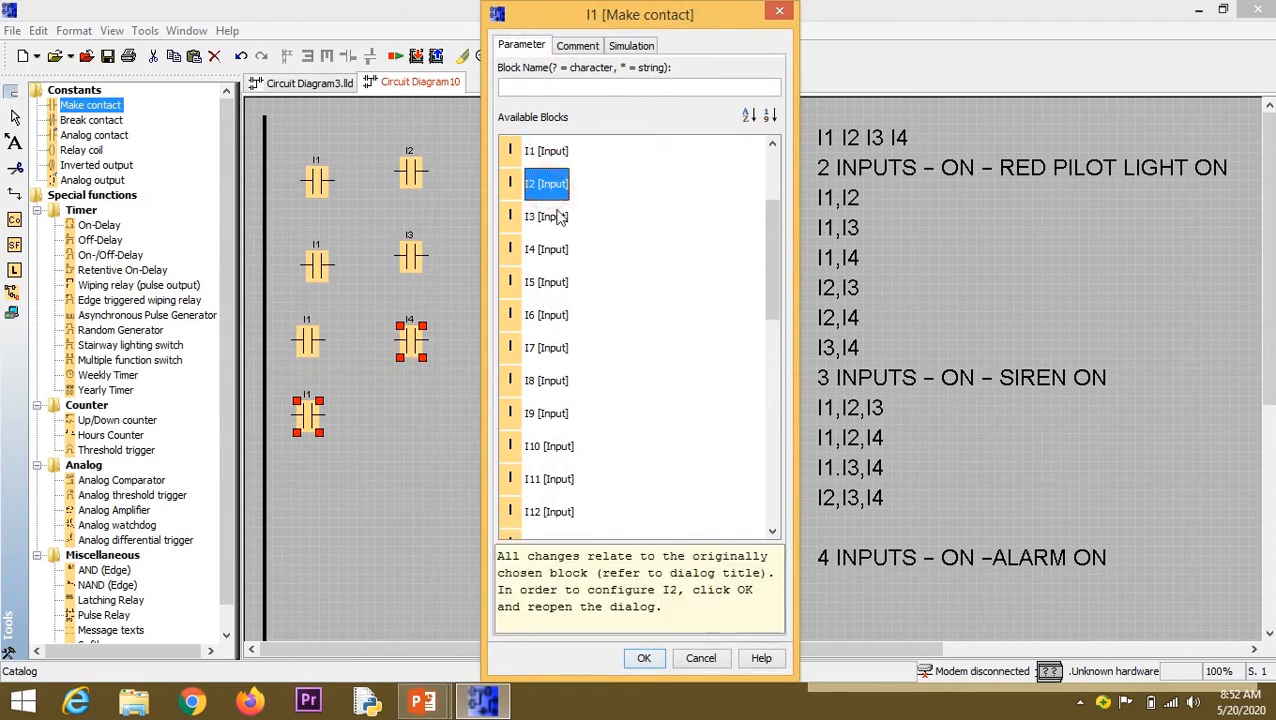
pyautogui.click(646, 658)
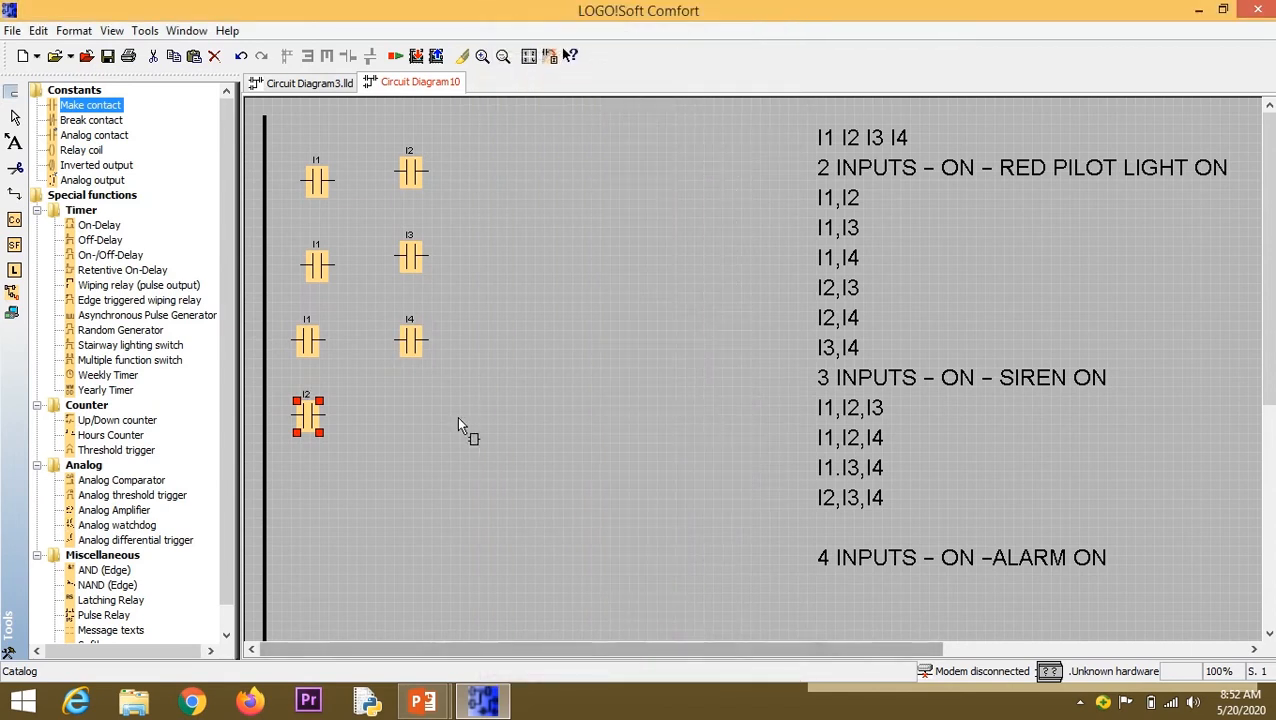
pyautogui.click(427, 418)
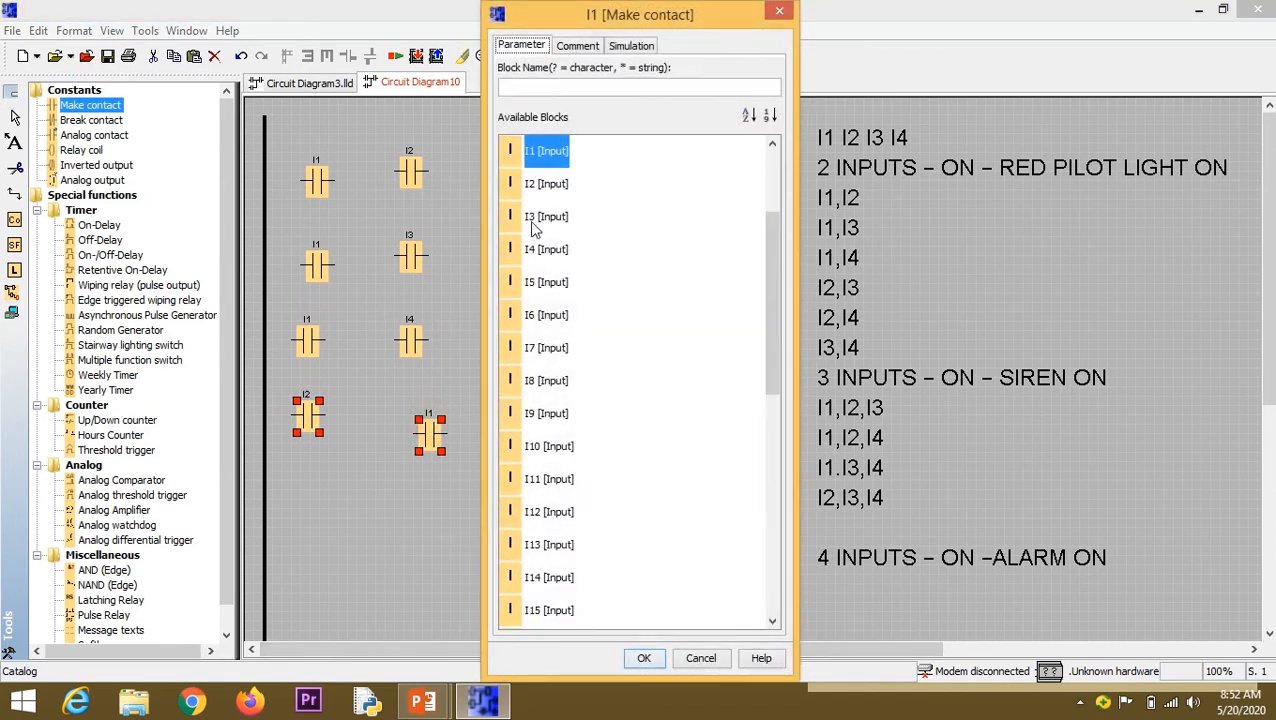
pyautogui.click(538, 220)
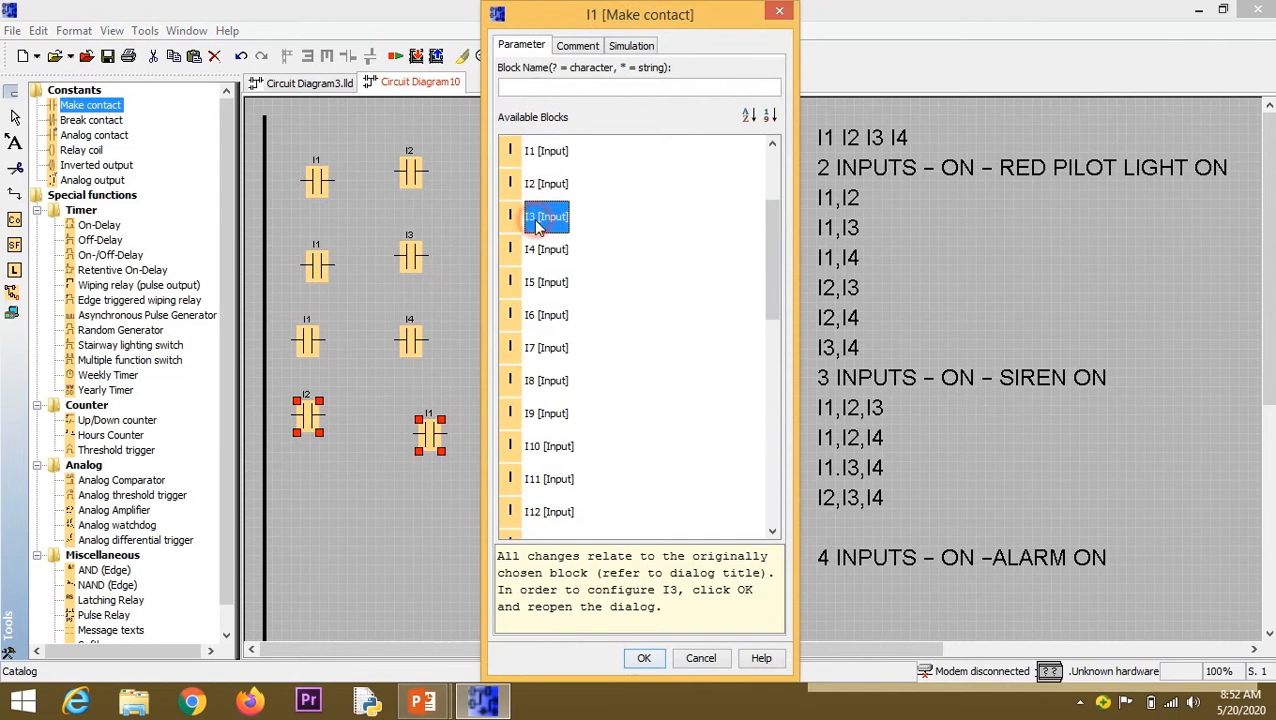
pyautogui.click(644, 659)
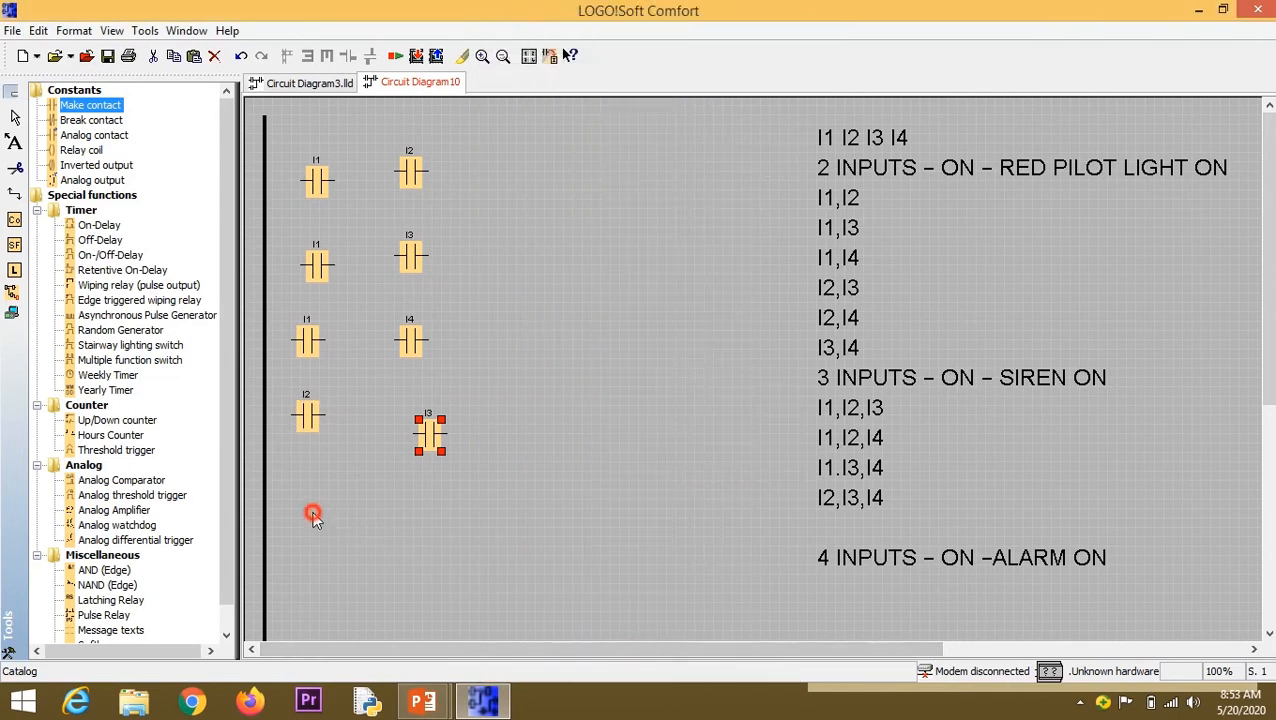
# Add a fifth row of make contacts assigned to inputs I2 and I4 below the I2, I3 pair.
pyautogui.click(313, 515)
pyautogui.click(548, 184)
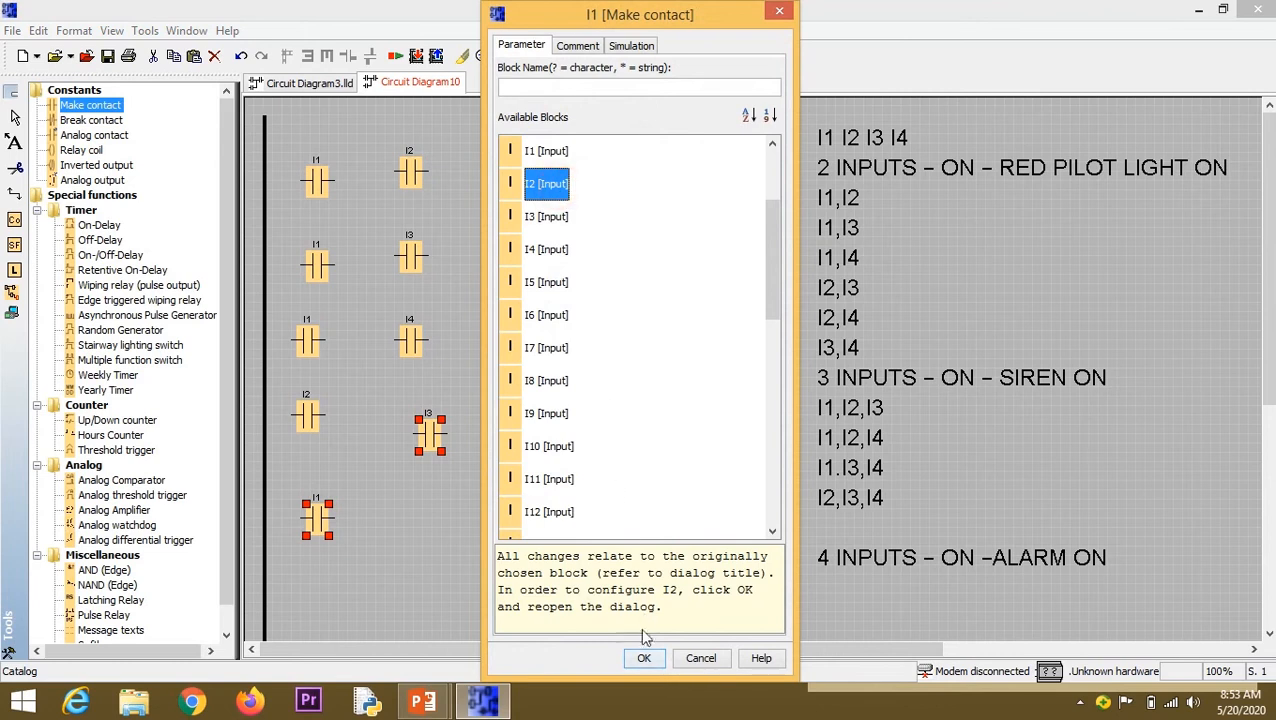
pyautogui.click(644, 658)
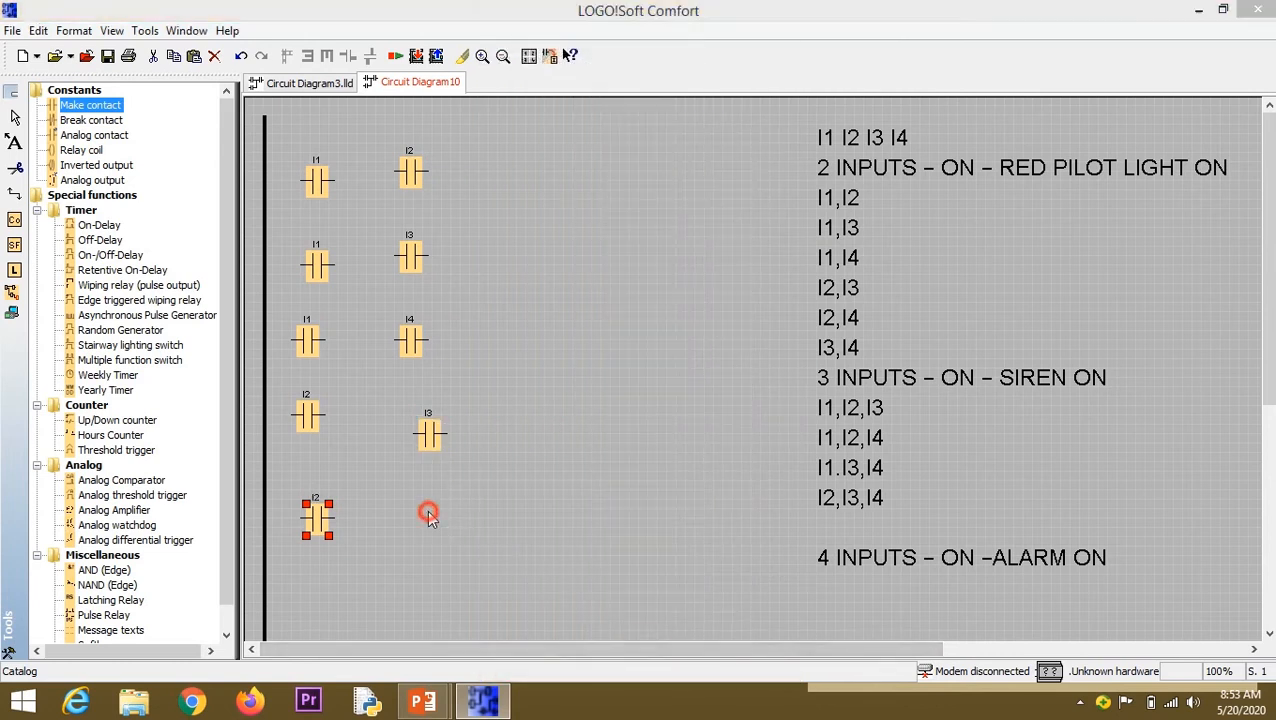
pyautogui.click(428, 515)
pyautogui.click(556, 250)
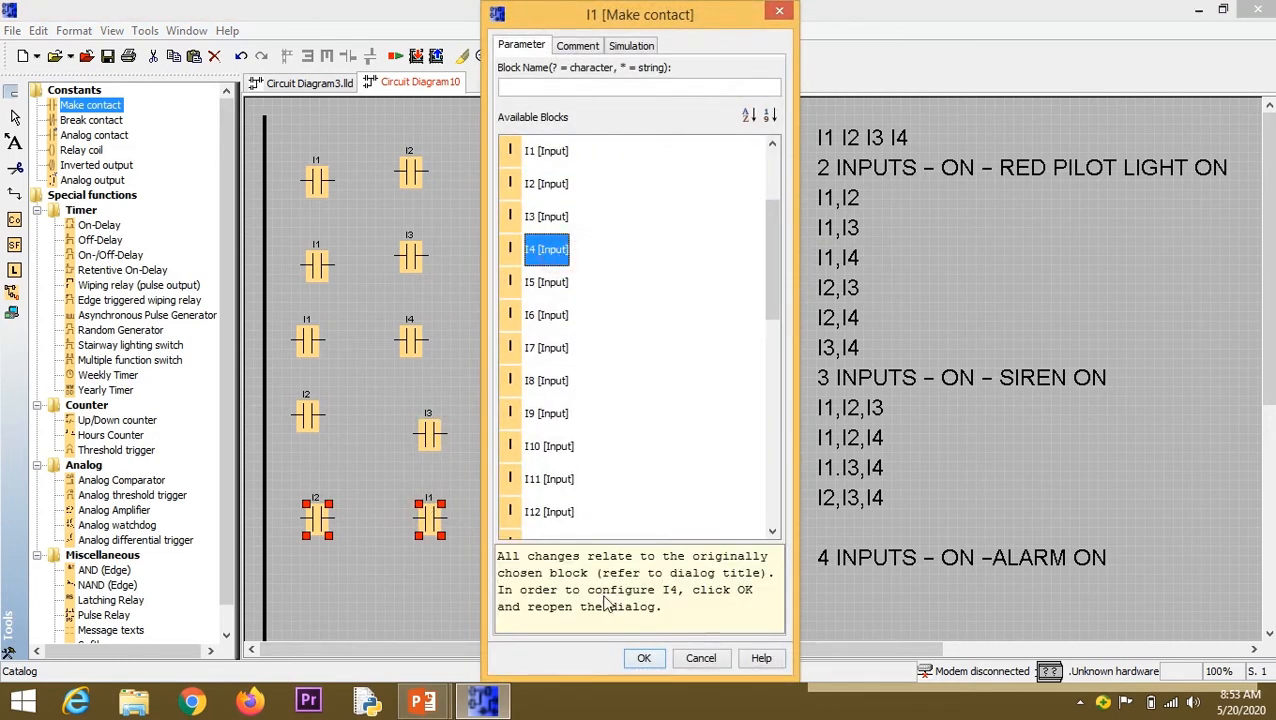
pyautogui.click(645, 657)
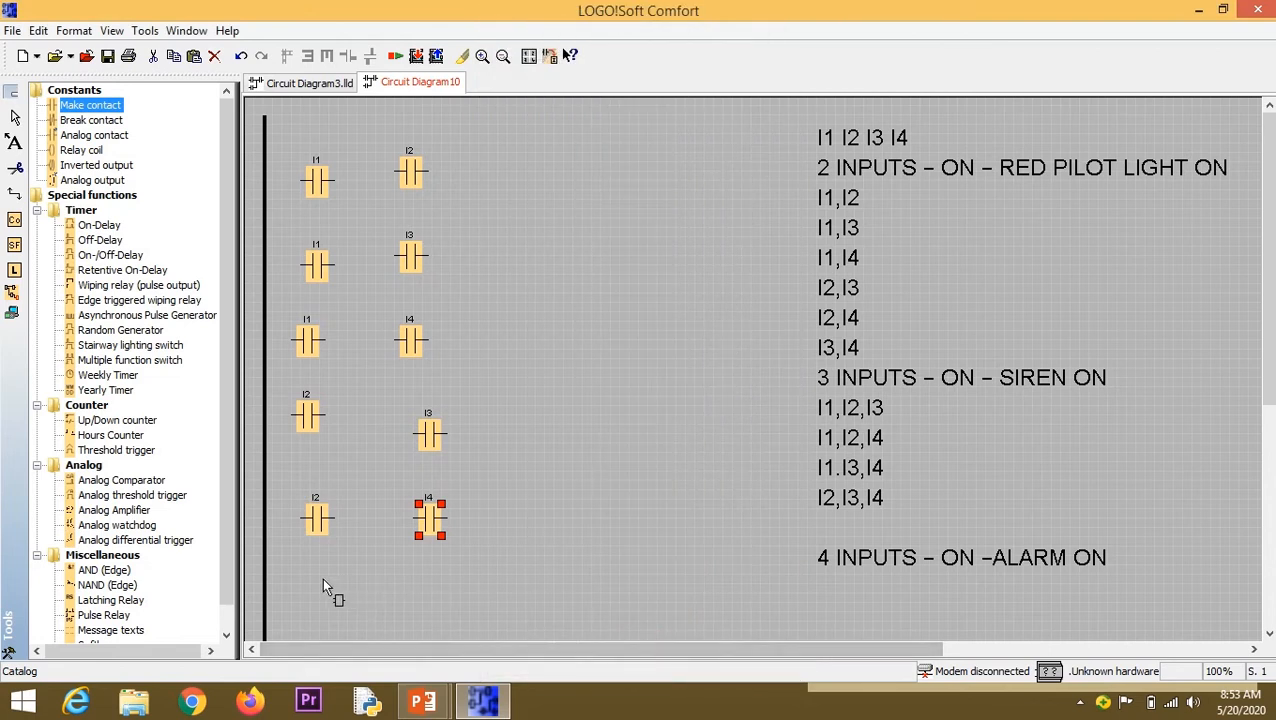
# Add a sixth row of make contacts assigned to inputs I3 and I4 below the I2, I4 pair.
pyautogui.click(318, 588)
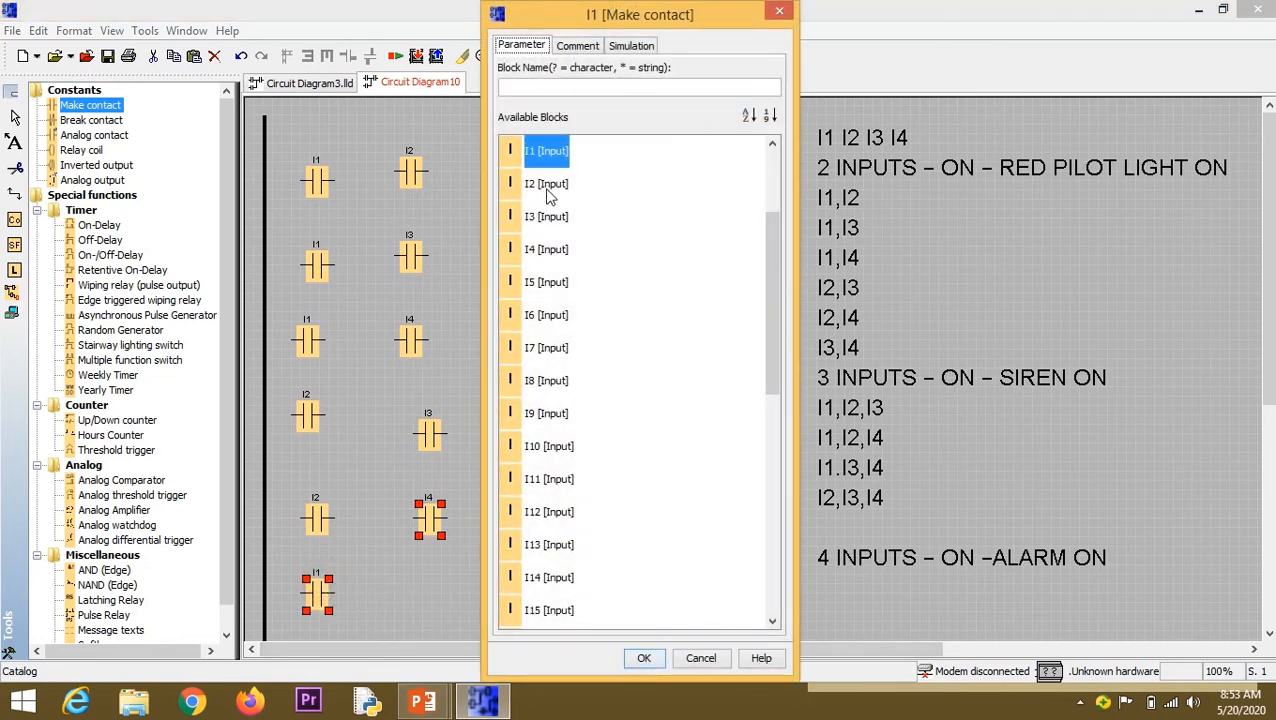
pyautogui.click(545, 217)
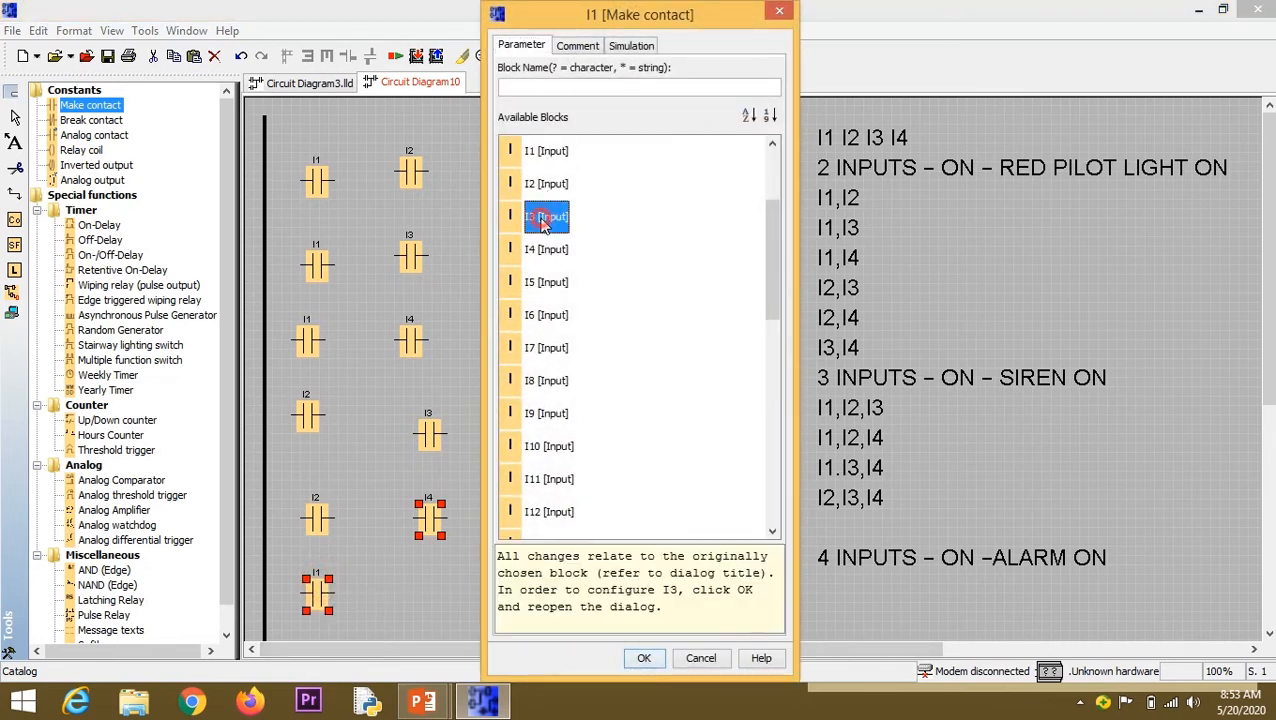
pyautogui.click(644, 658)
pyautogui.click(427, 590)
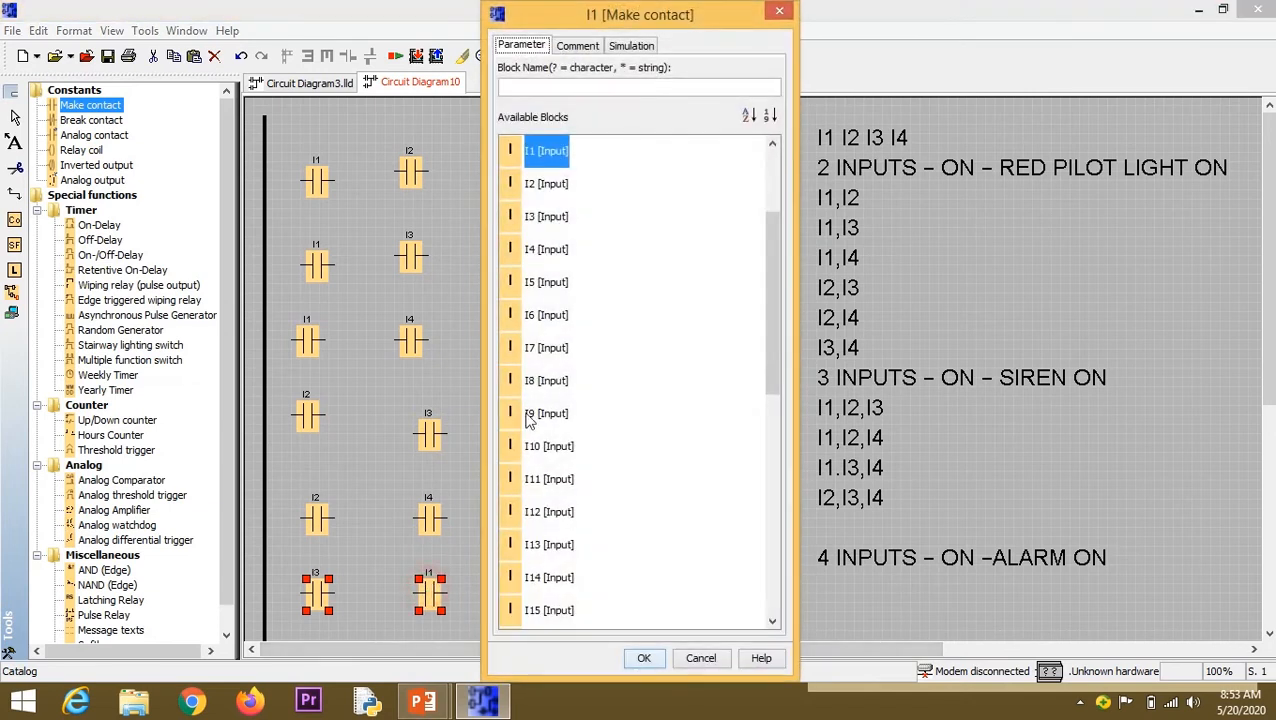
pyautogui.click(546, 252)
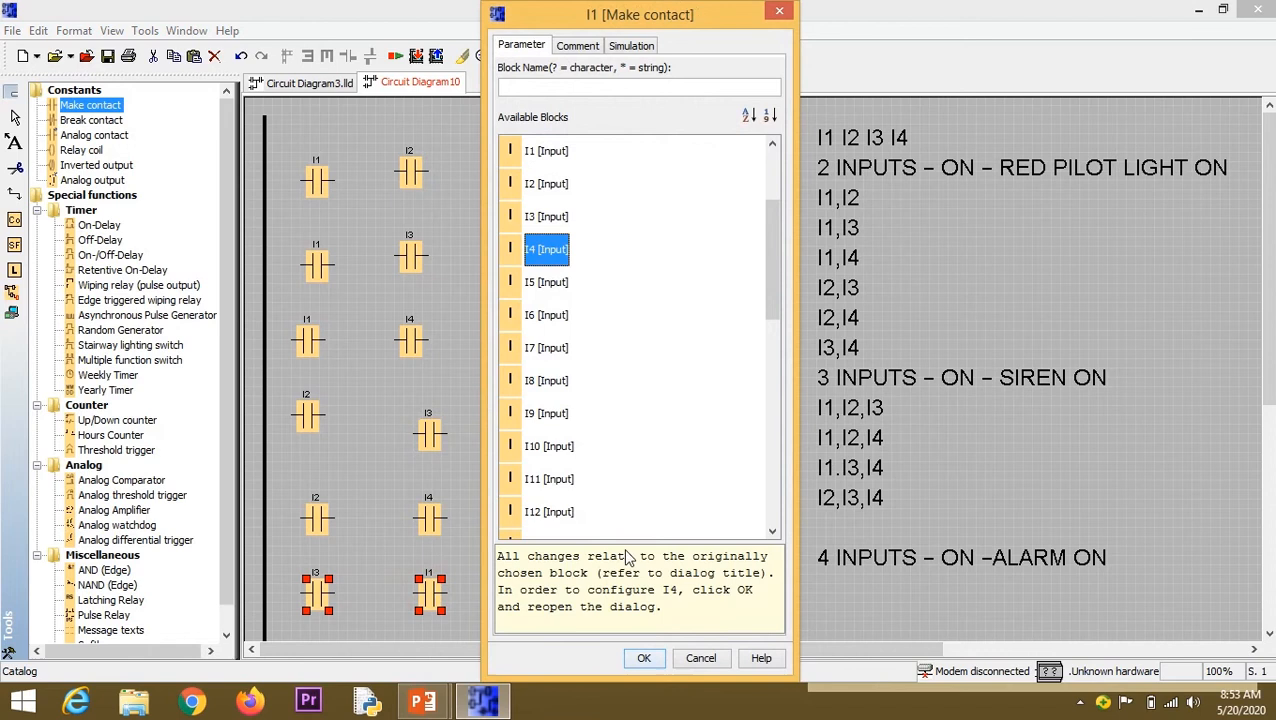
pyautogui.click(651, 651)
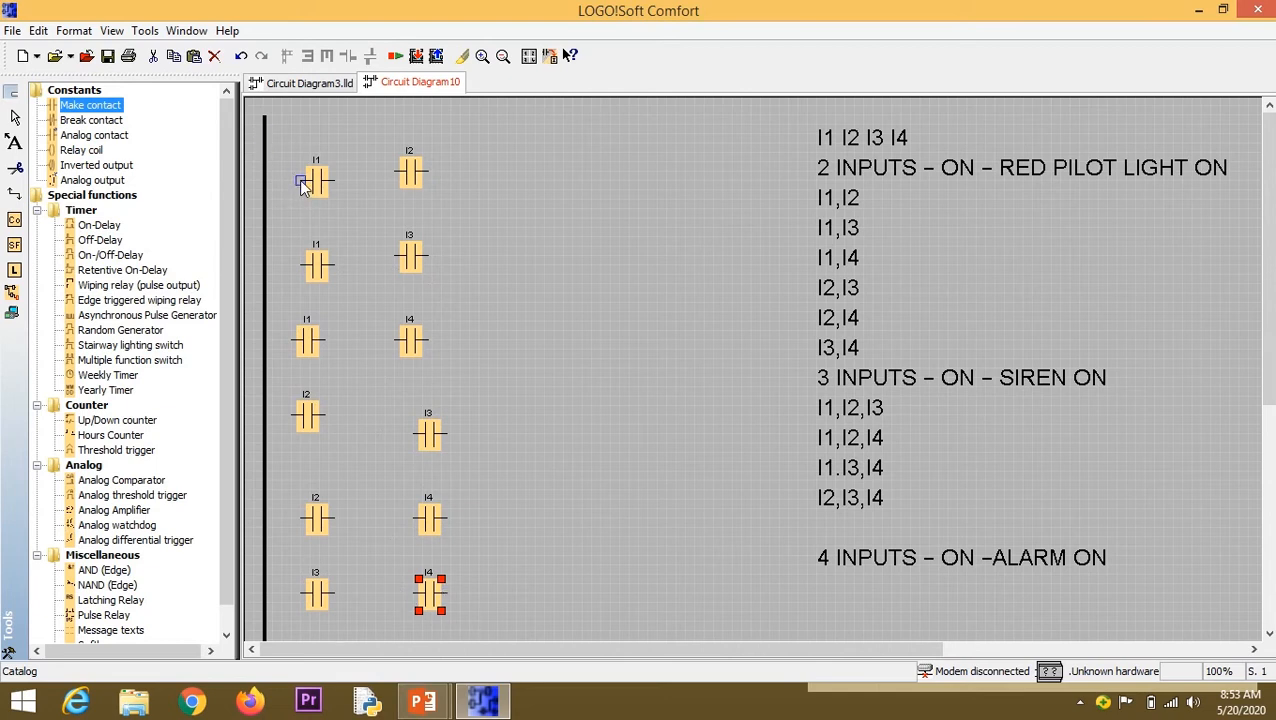
# Wire the top three contact pairs (I1–I2, I1–I3, I1–I4) in series from the power rail.
pyautogui.moveTo(301, 182); pyautogui.dragTo(267, 181)
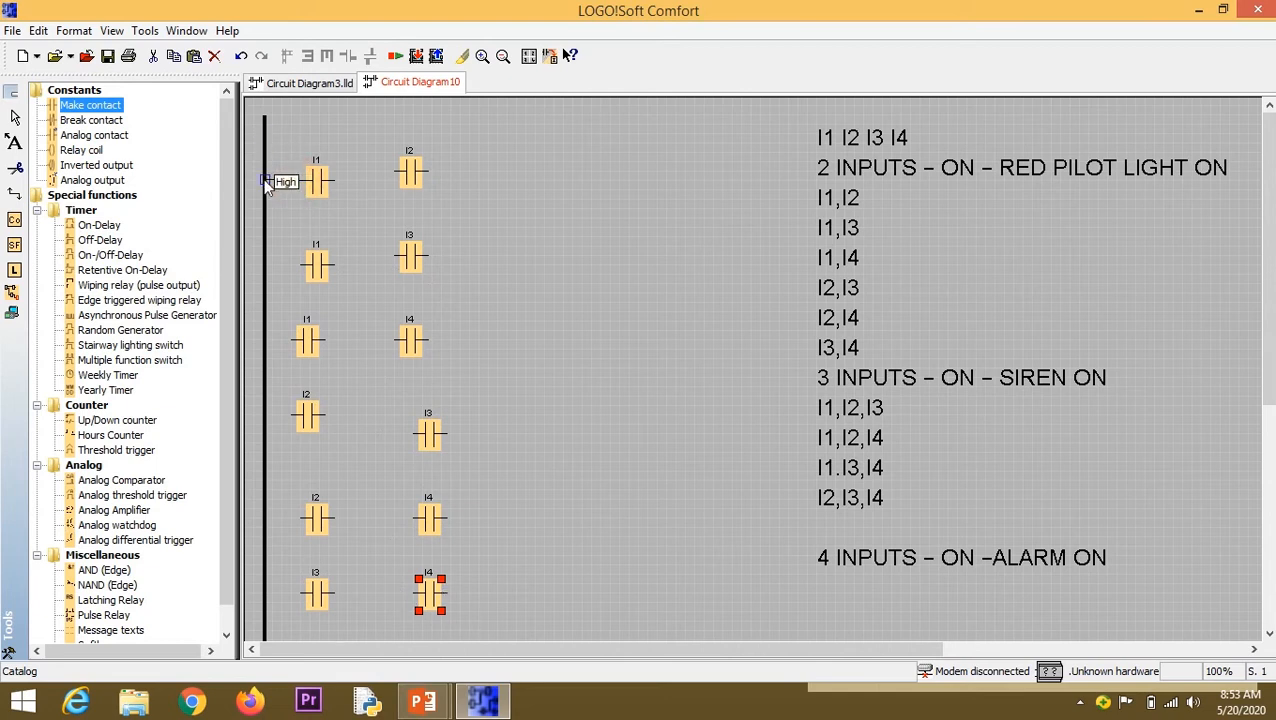
pyautogui.click(334, 182)
pyautogui.moveTo(388, 180); pyautogui.dragTo(392, 180)
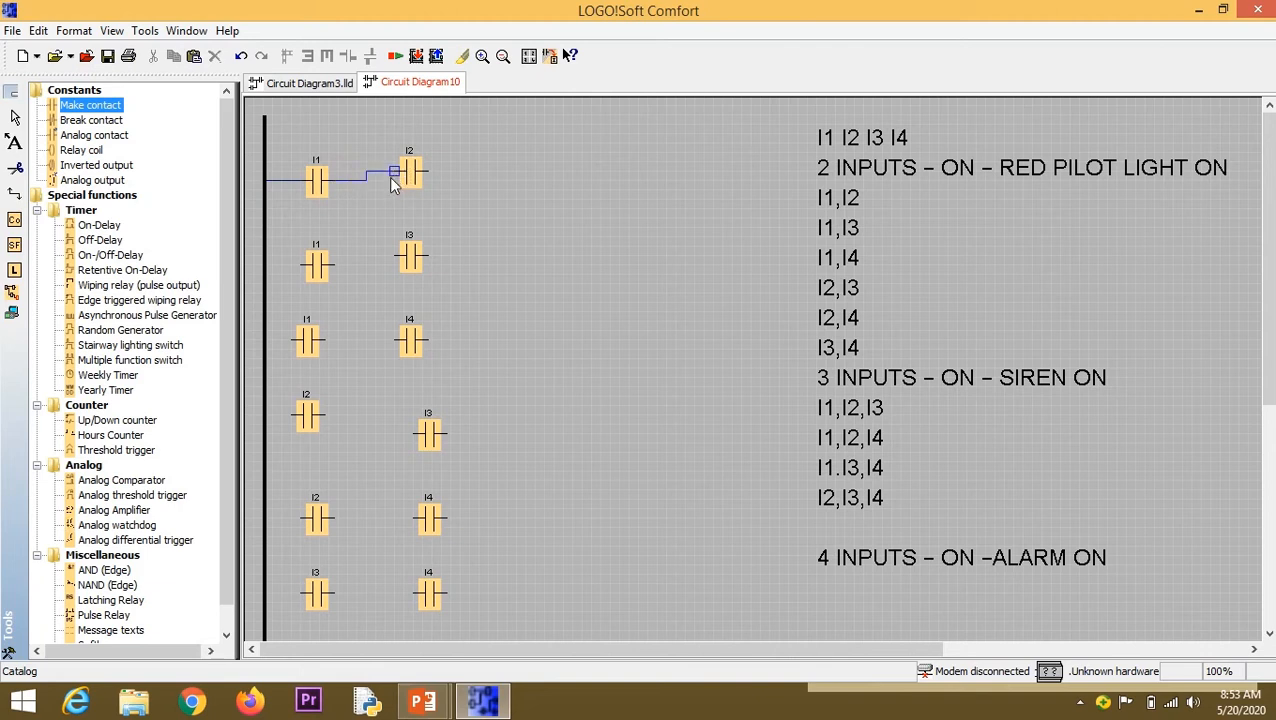
pyautogui.moveTo(334, 266); pyautogui.dragTo(389, 258)
pyautogui.moveTo(293, 342); pyautogui.dragTo(397, 342)
# Wire the I2–I3, I2–I4 and I3–I4 pairs in series from the power rail, moving the fourth row's I3 contact up and closer.
pyautogui.moveTo(292, 417); pyautogui.dragTo(280, 425)
pyautogui.moveTo(427, 440); pyautogui.dragTo(327, 411)
pyautogui.click(404, 408)
pyautogui.moveTo(330, 518); pyautogui.dragTo(414, 519)
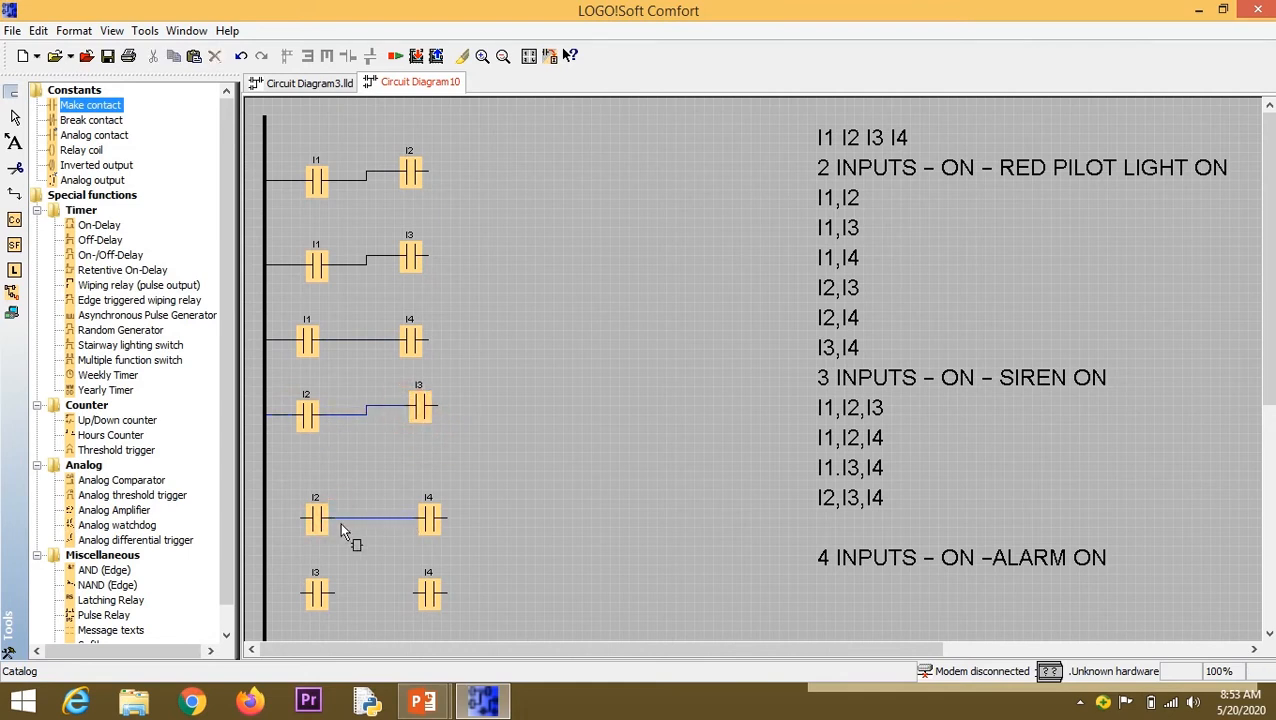
pyautogui.moveTo(303, 521); pyautogui.dragTo(268, 525)
pyautogui.moveTo(303, 594); pyautogui.dragTo(418, 595)
# Place relay coil Q1 beside the contact rows and connect the I1–I2 rung's output to it.
pyautogui.click(81, 150)
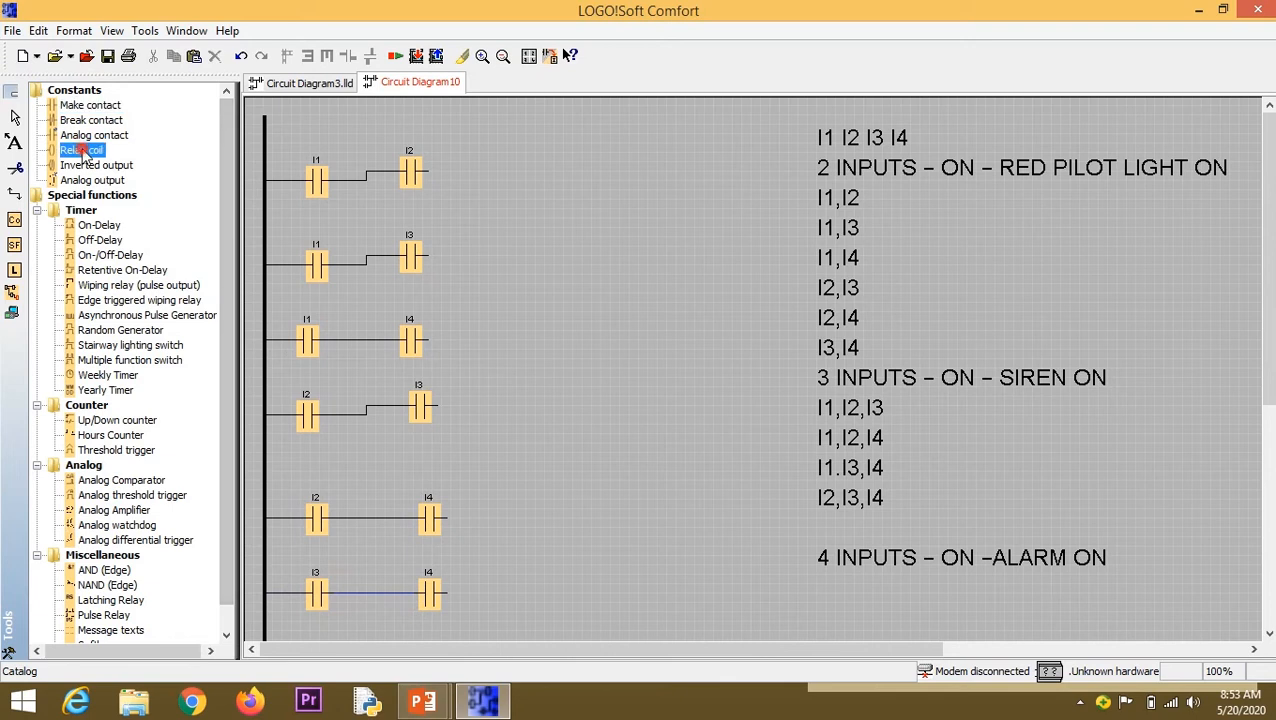
pyautogui.click(584, 286)
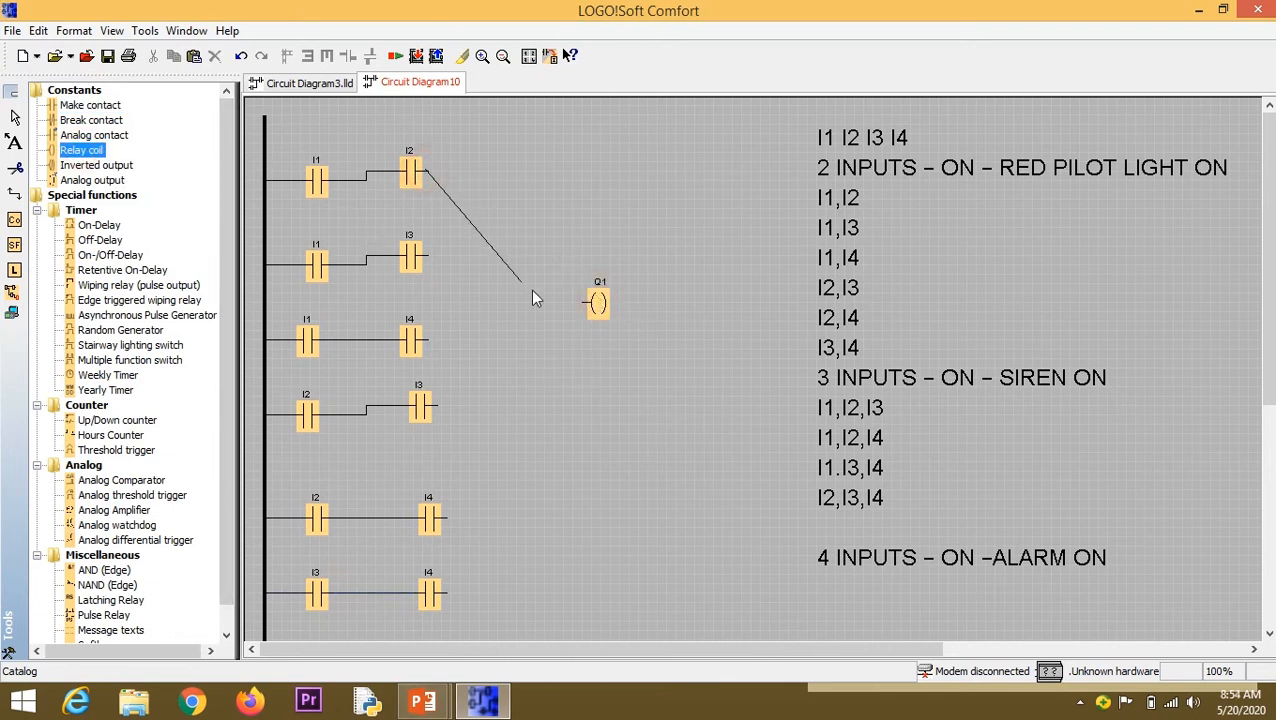
pyautogui.moveTo(530, 289); pyautogui.dragTo(578, 300)
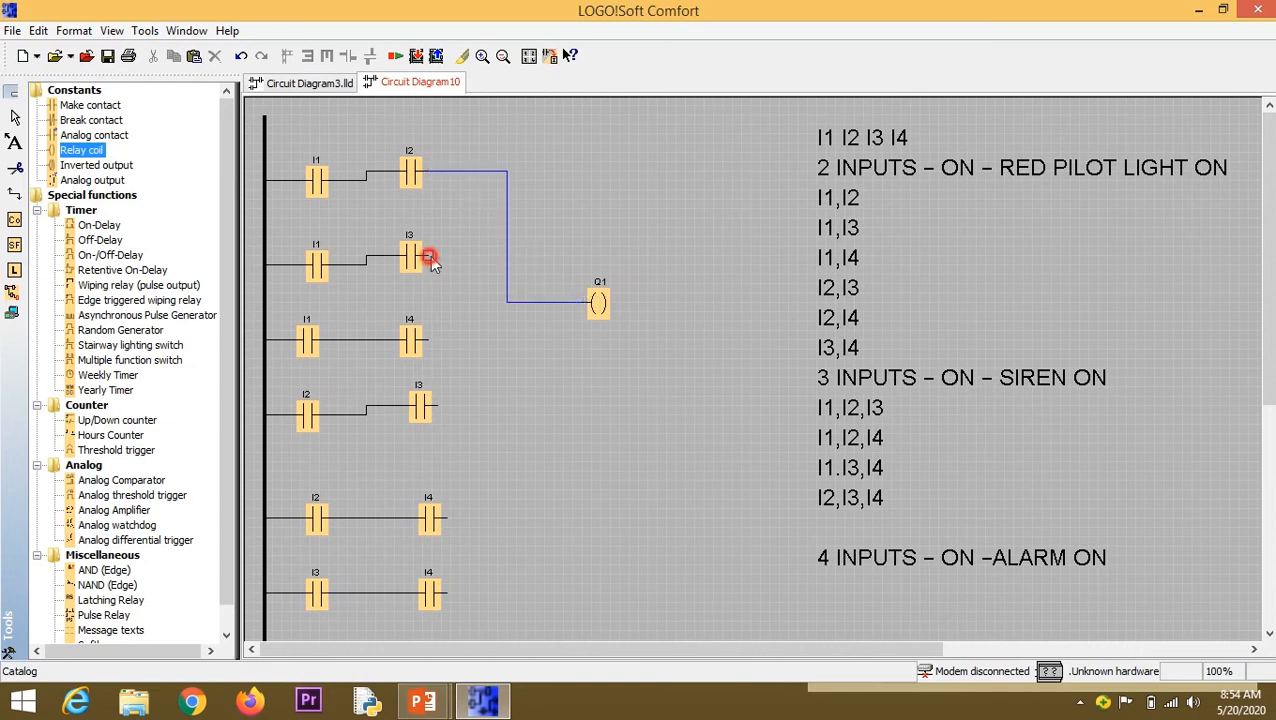
# Connect the outputs of the remaining five contact rungs in parallel to coil Q1.
pyautogui.moveTo(430, 255); pyautogui.dragTo(521, 302)
pyautogui.moveTo(427, 343); pyautogui.dragTo(540, 302)
pyautogui.moveTo(440, 405); pyautogui.dragTo(592, 302)
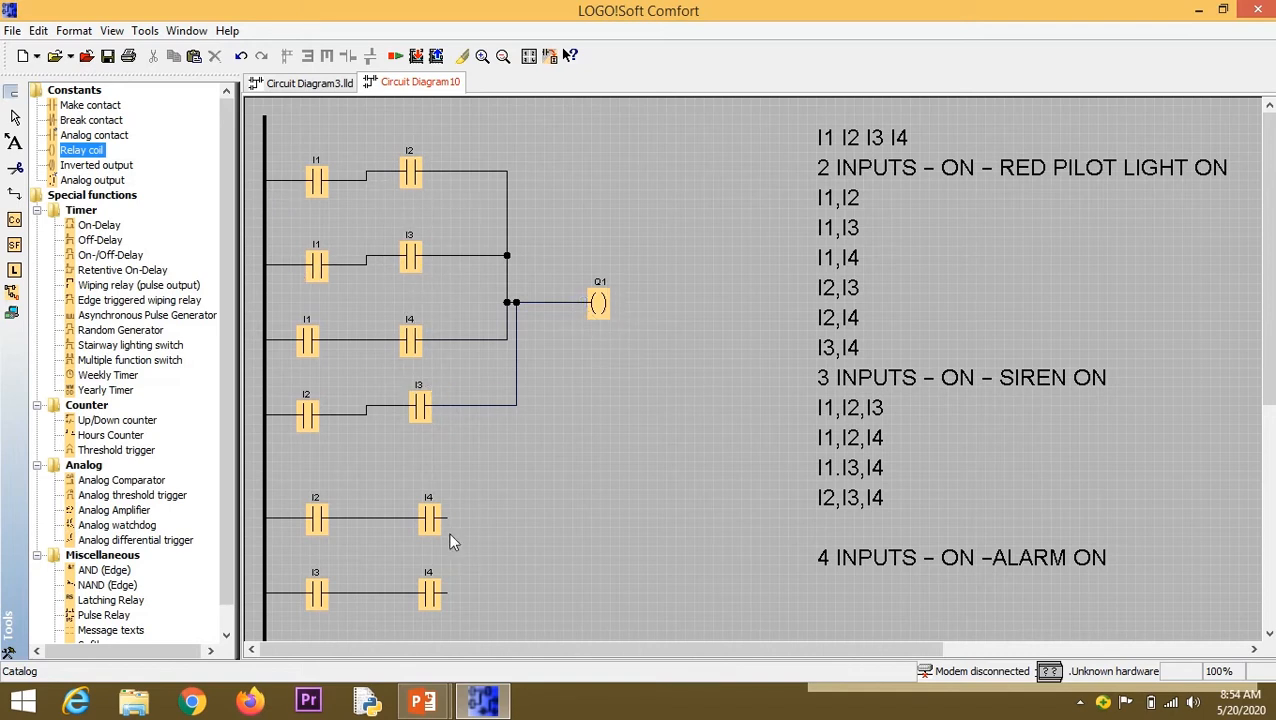
pyautogui.moveTo(446, 522); pyautogui.dragTo(578, 310)
pyautogui.moveTo(446, 522); pyautogui.dragTo(592, 302)
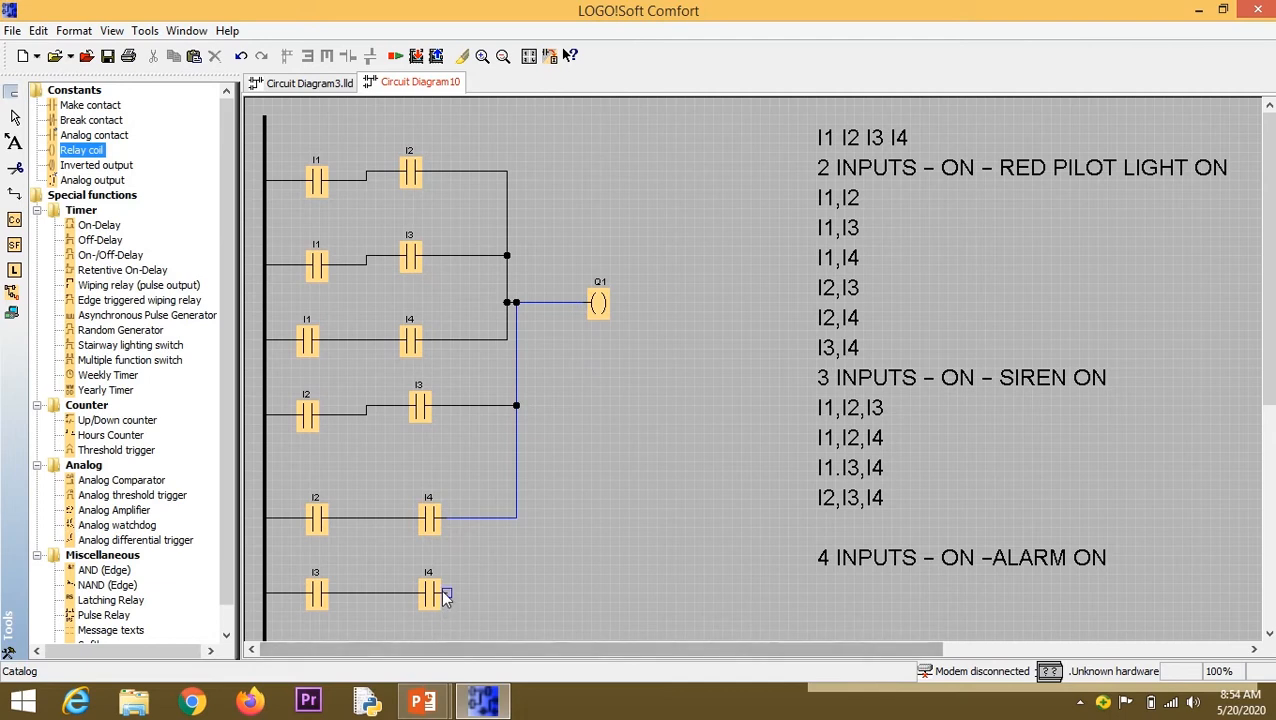
pyautogui.moveTo(446, 593); pyautogui.dragTo(597, 302)
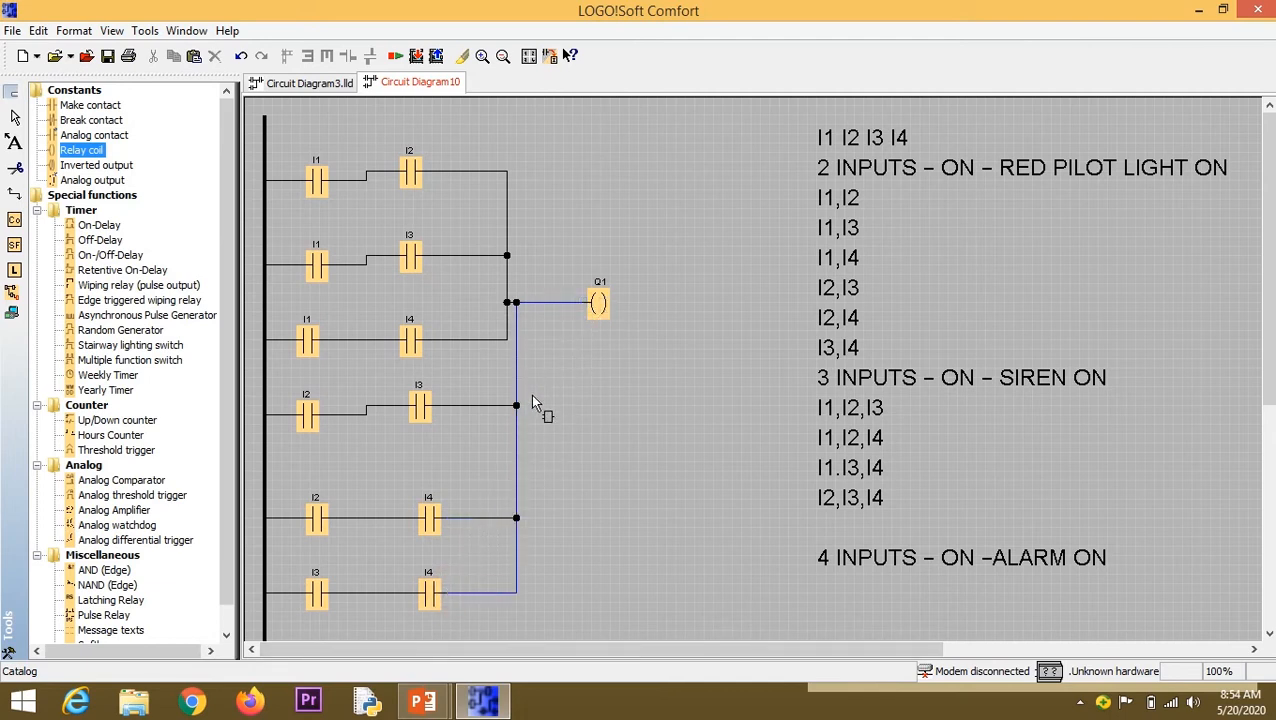
# Place make contacts I1, I2 and I3 in a new row below the I3–I4 rung.
pyautogui.scroll(-1, 567, 405)
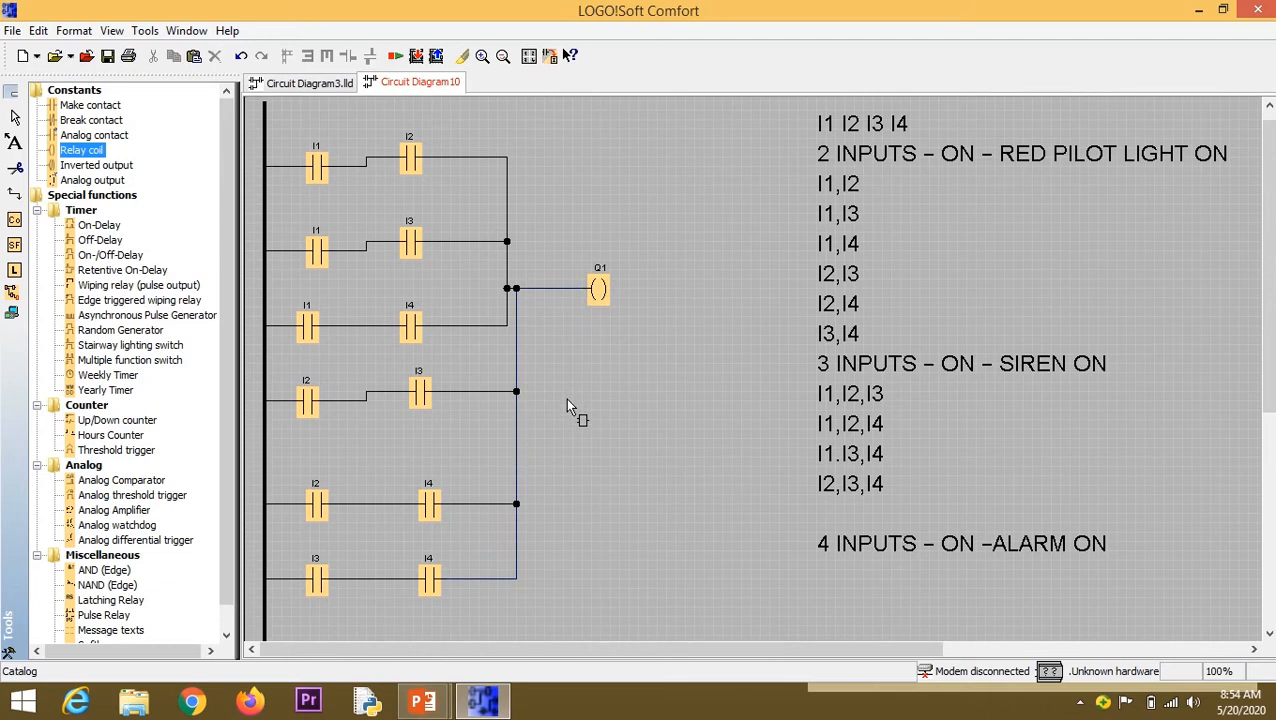
pyautogui.scroll(-1, 565, 398)
pyautogui.scroll(-2, 565, 398)
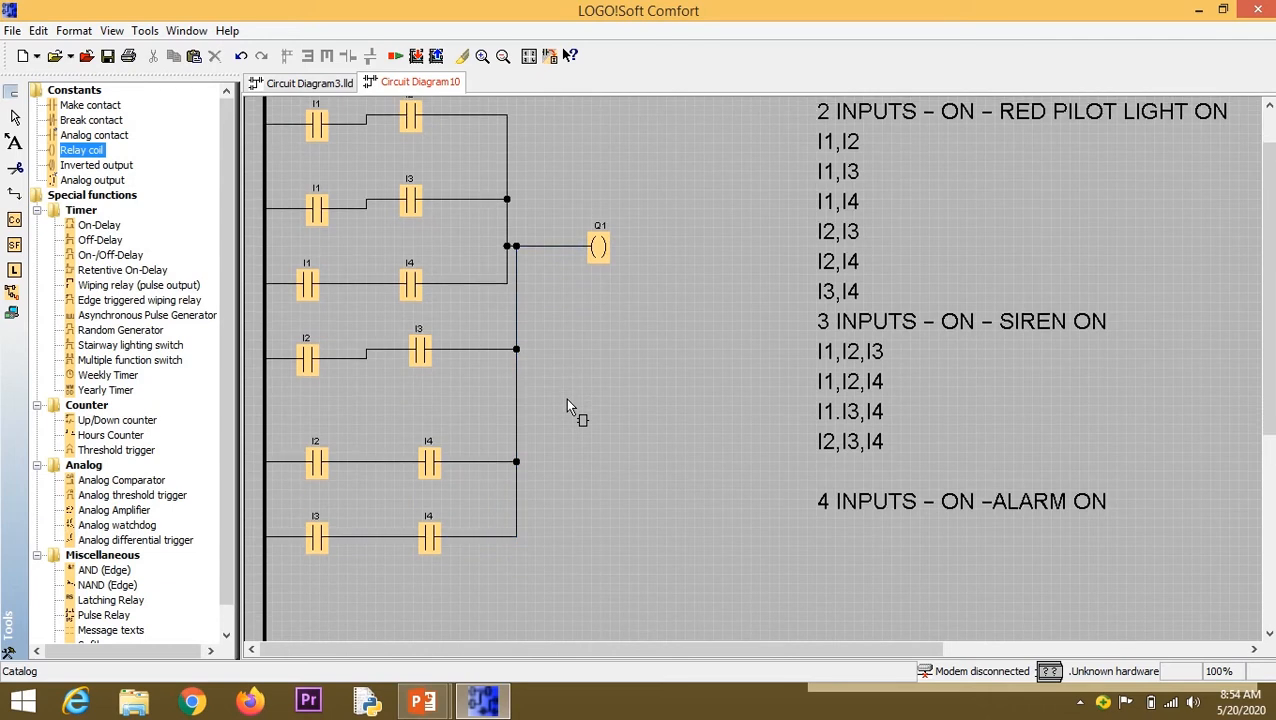
pyautogui.scroll(-6, 565, 398)
pyautogui.scroll(-8, 565, 398)
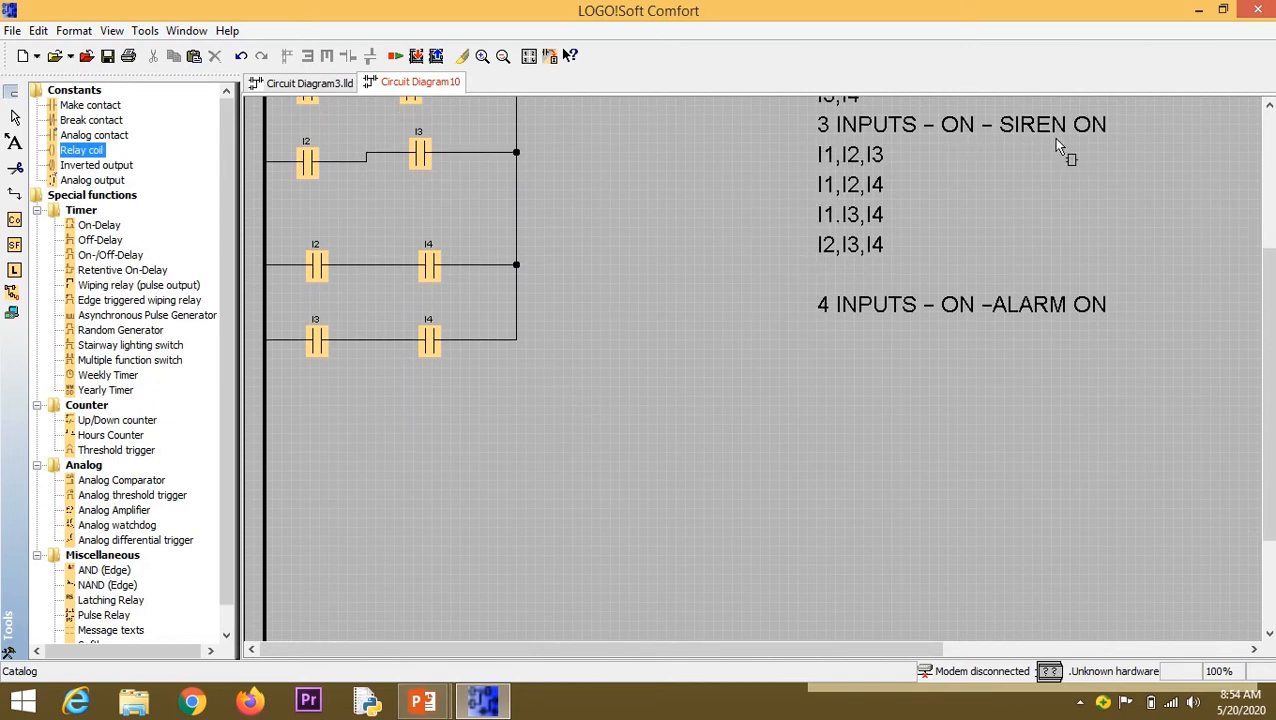
pyautogui.press('Up')
pyautogui.press('Up')
pyautogui.press('Up')
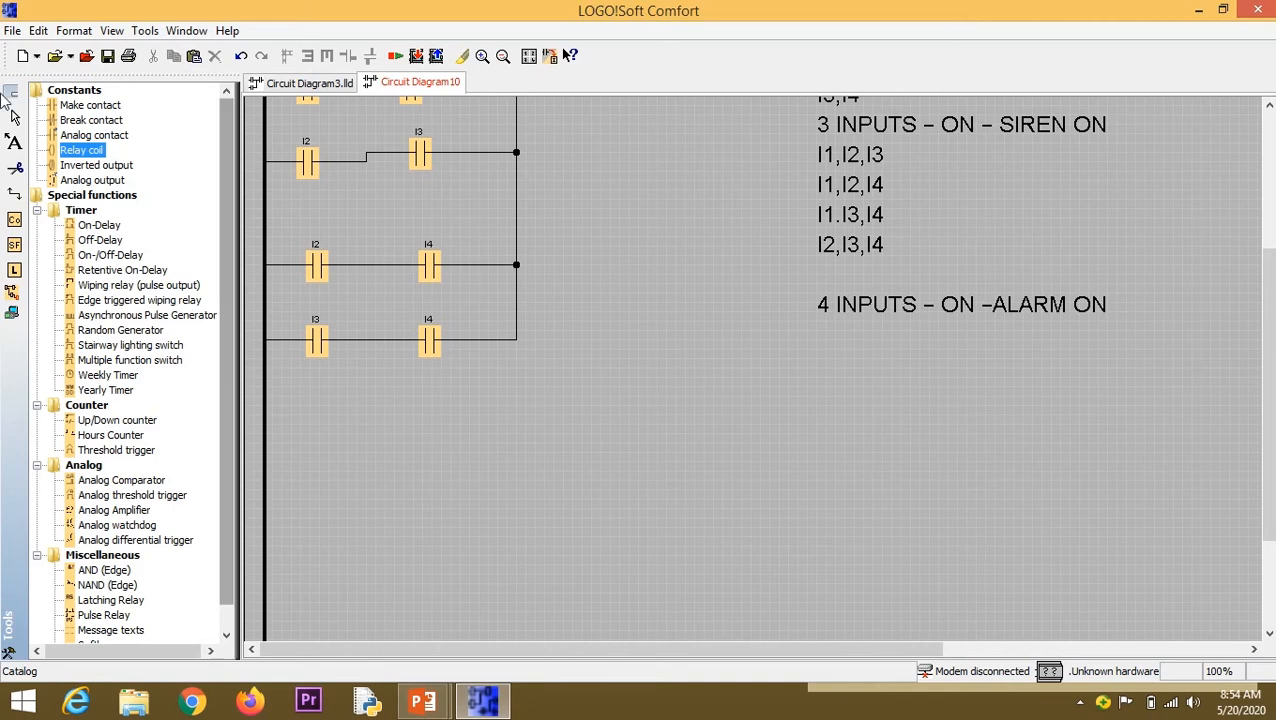
pyautogui.click(336, 455)
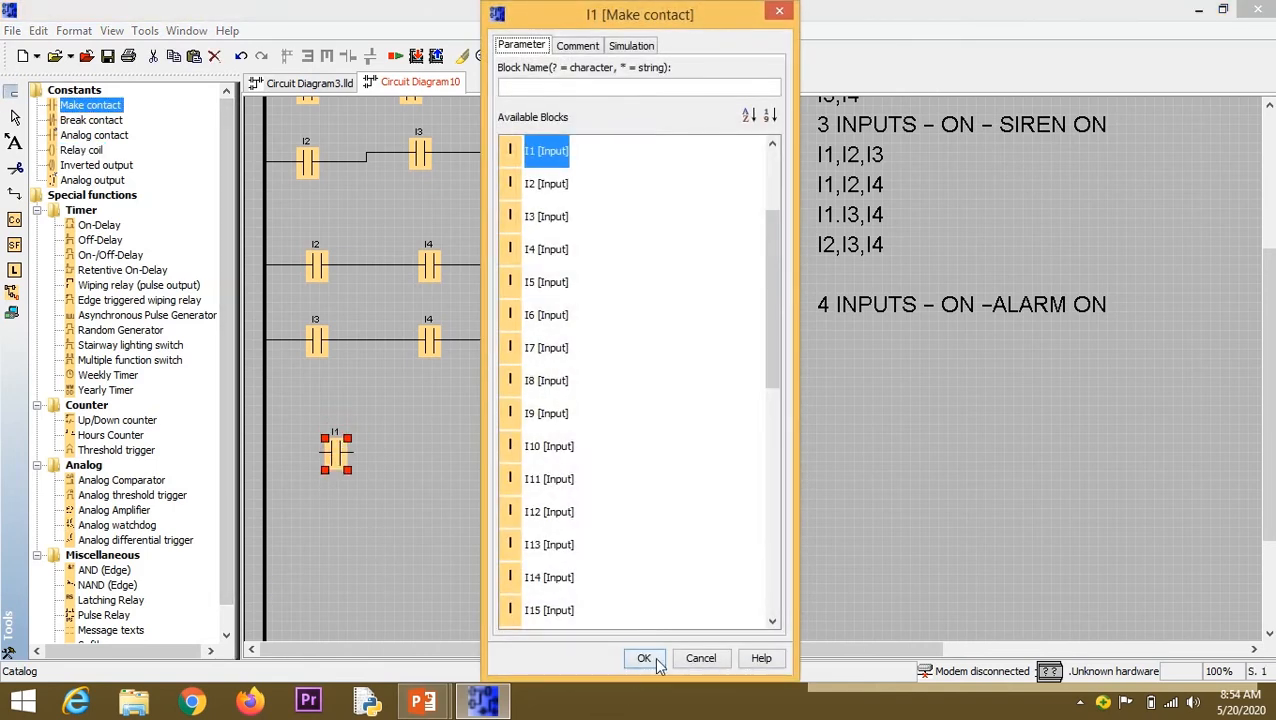
pyautogui.click(643, 659)
pyautogui.click(447, 468)
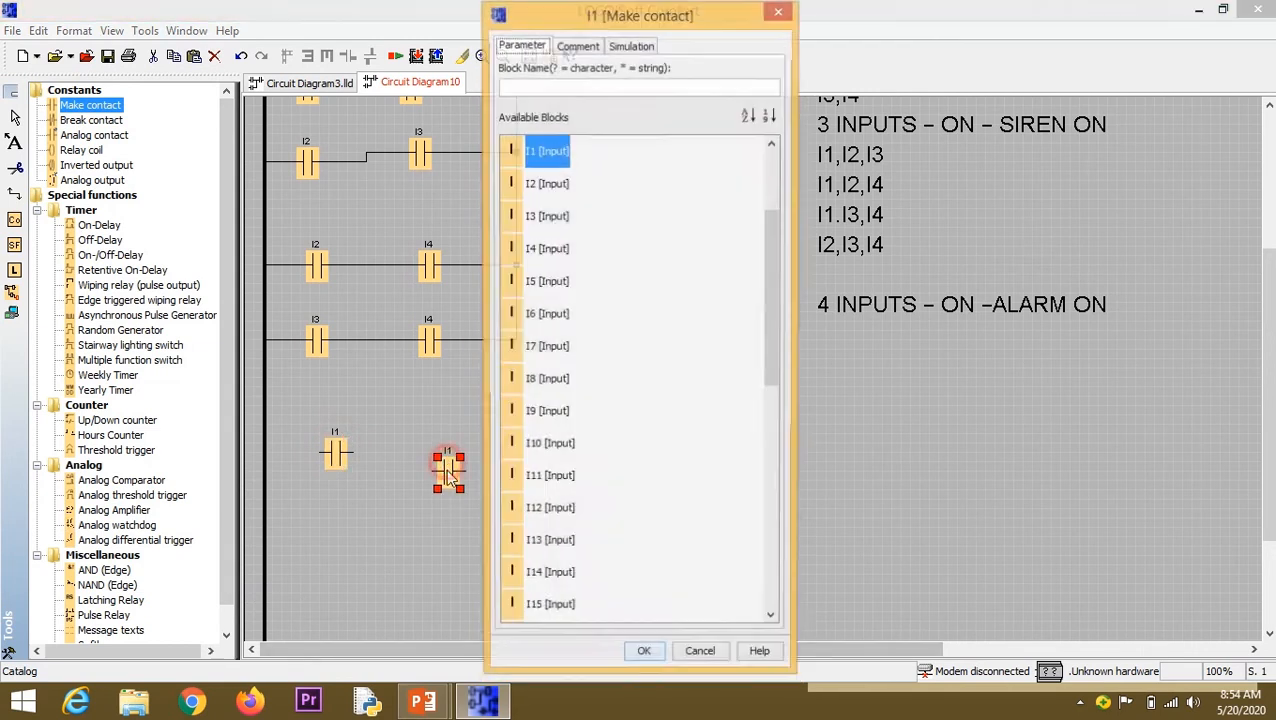
pyautogui.click(535, 187)
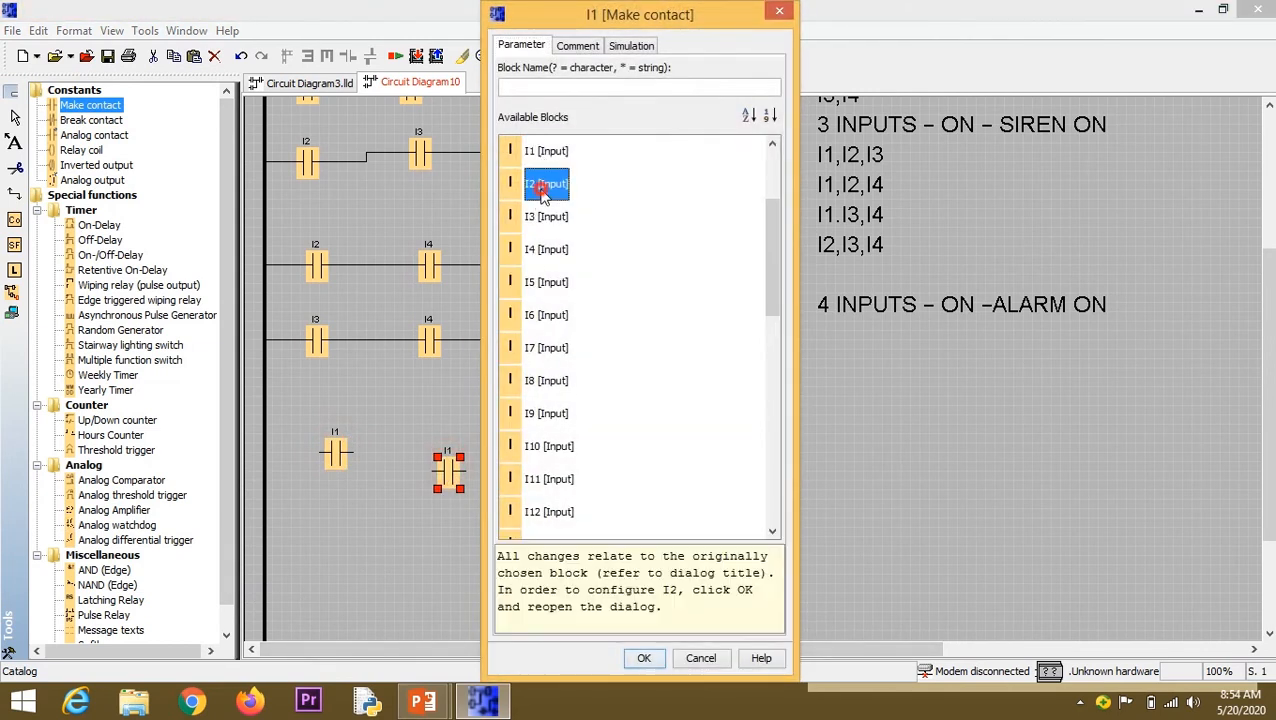
pyautogui.click(644, 658)
pyautogui.click(571, 477)
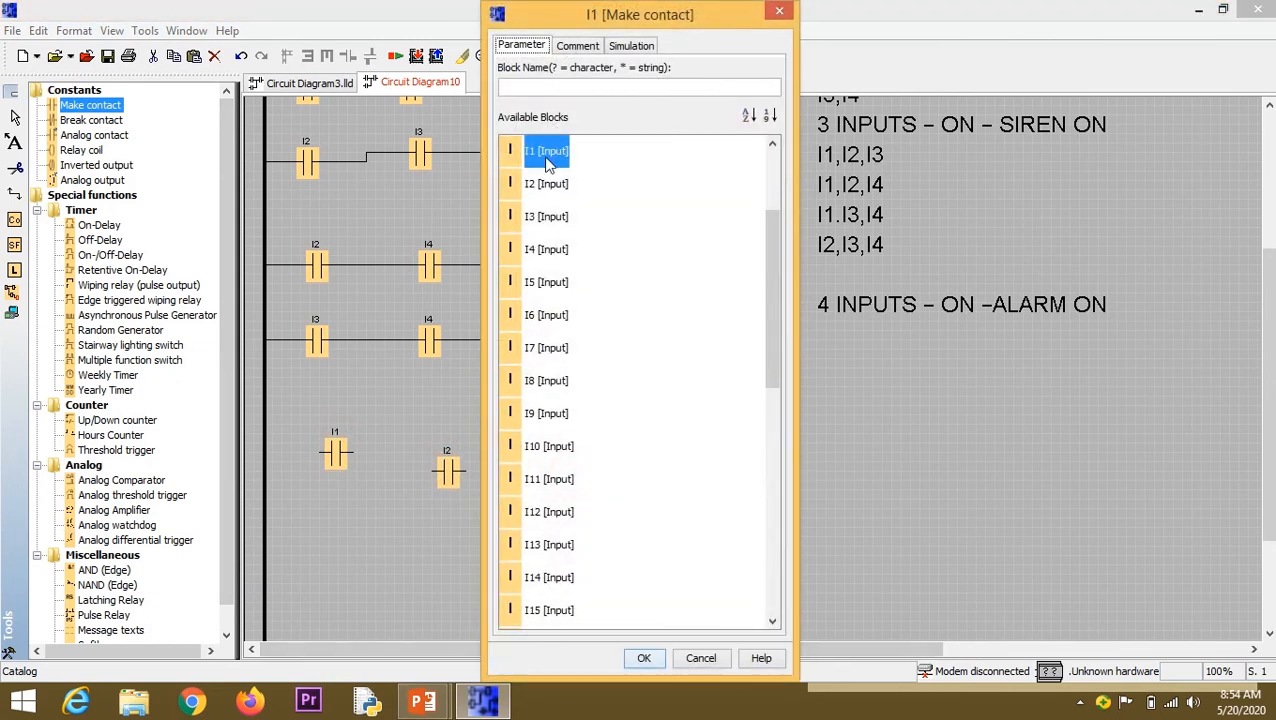
pyautogui.click(552, 219)
pyautogui.click(644, 658)
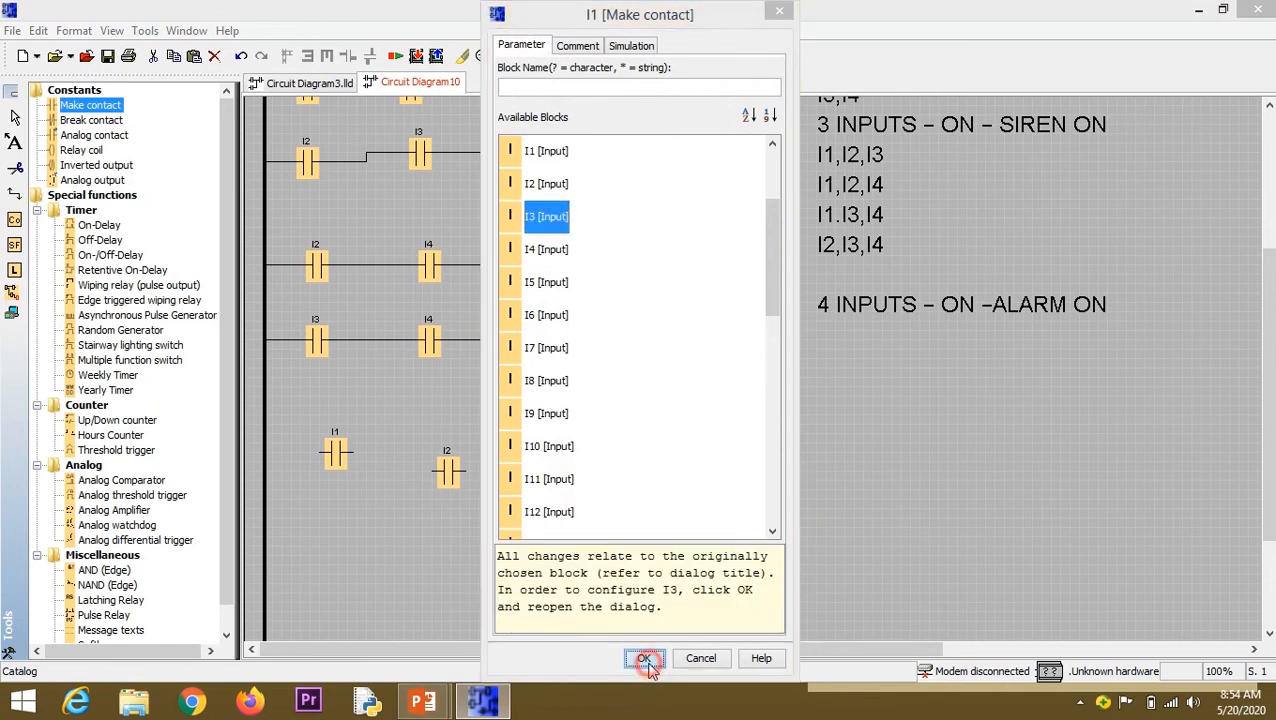
# Align the new I1, I2 and I3 contacts and wire them in series from the power rail.
pyautogui.moveTo(544, 456); pyautogui.dragTo(533, 456)
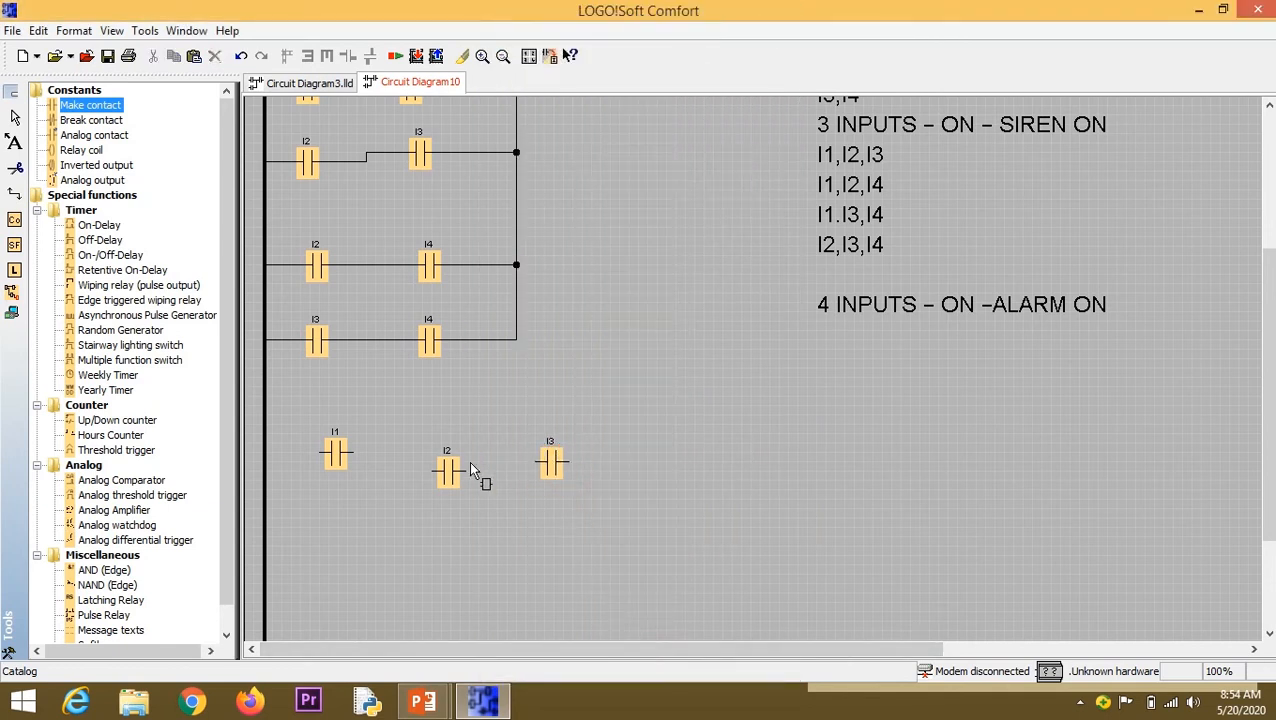
pyautogui.moveTo(452, 472); pyautogui.dragTo(452, 453)
pyautogui.moveTo(318, 455); pyautogui.dragTo(278, 461)
pyautogui.moveTo(354, 452); pyautogui.dragTo(557, 453)
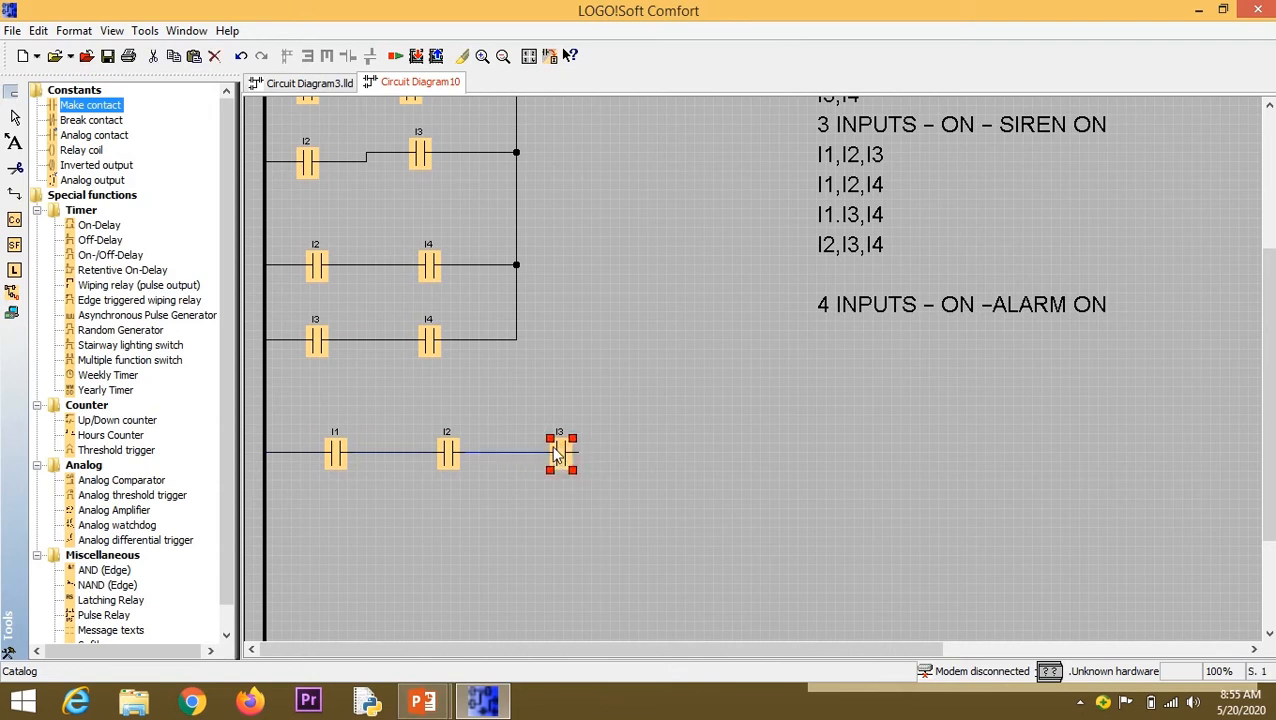
# Add make contacts I1, I2 and I4 below the I1–I2–I3 rung and wire them in series from the power rail.
pyautogui.click(93, 105)
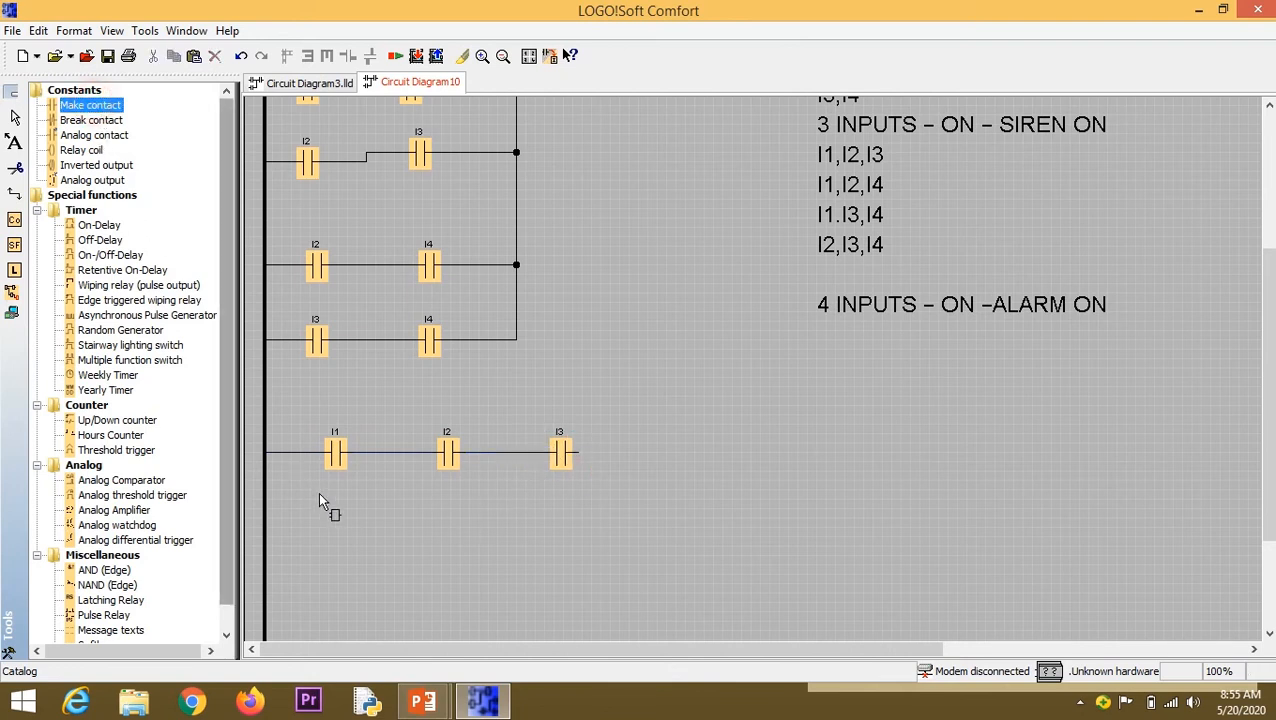
pyautogui.click(330, 515)
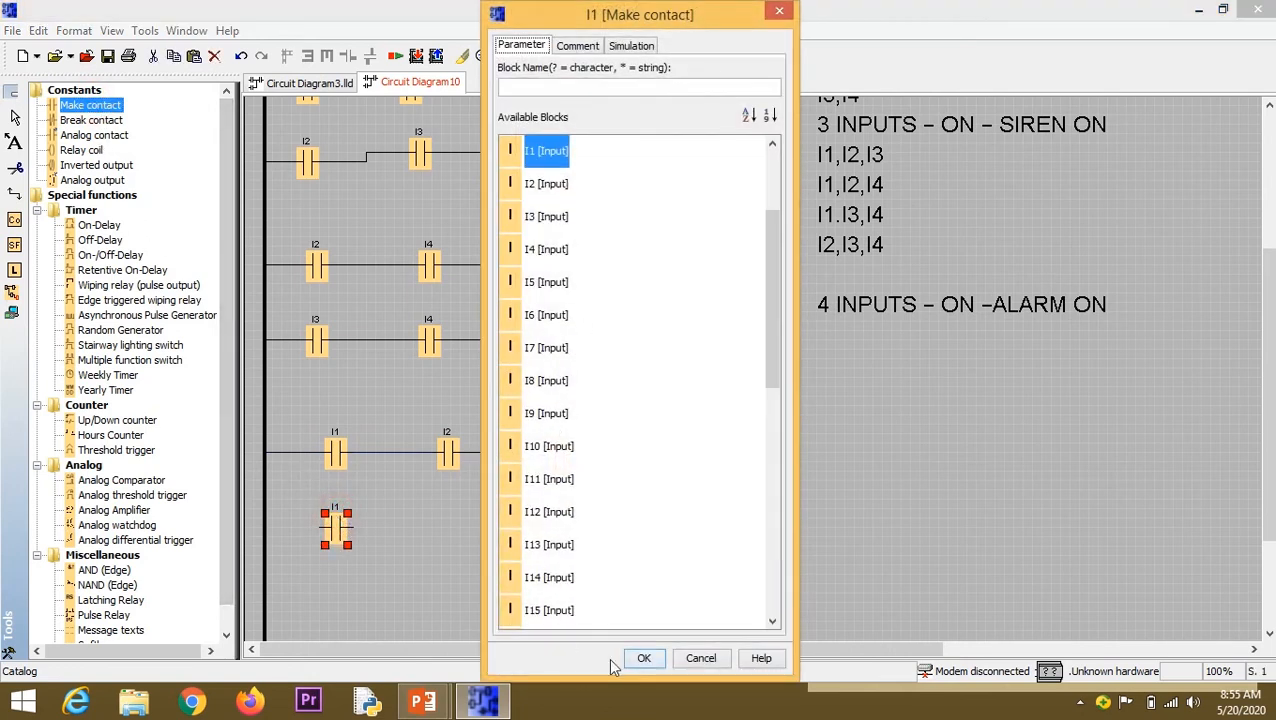
pyautogui.click(644, 657)
pyautogui.click(440, 533)
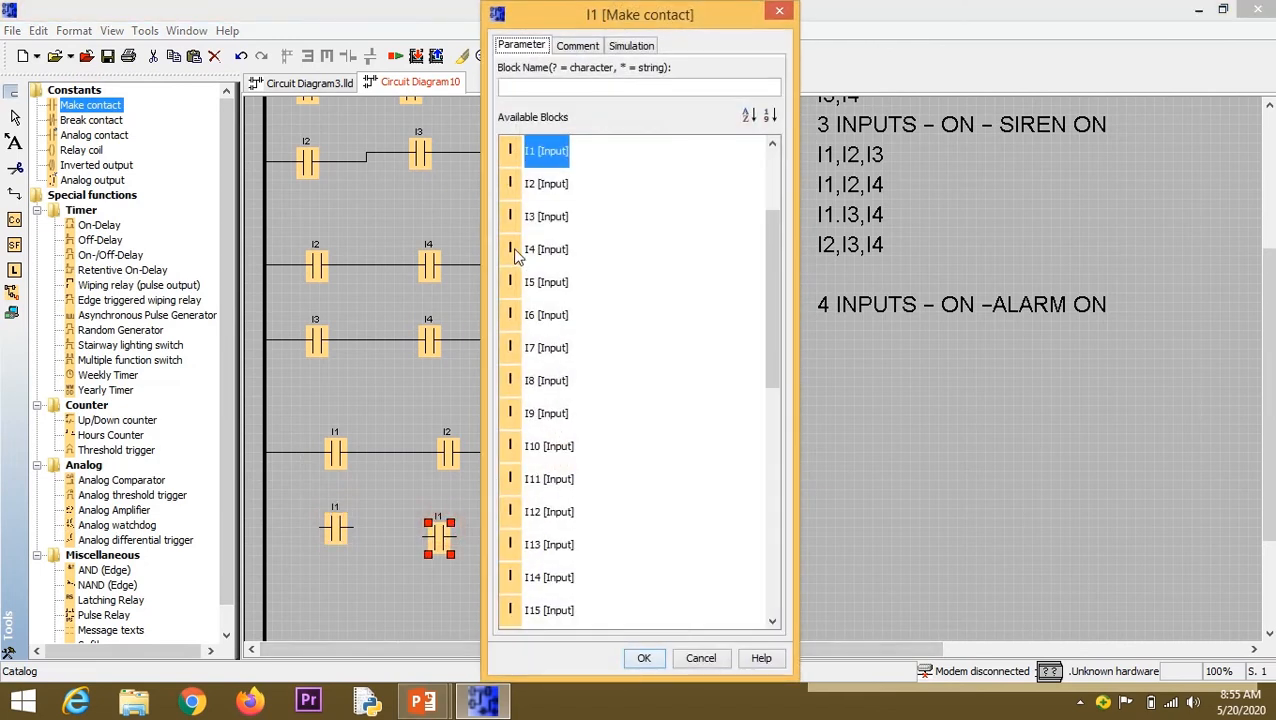
pyautogui.click(547, 184)
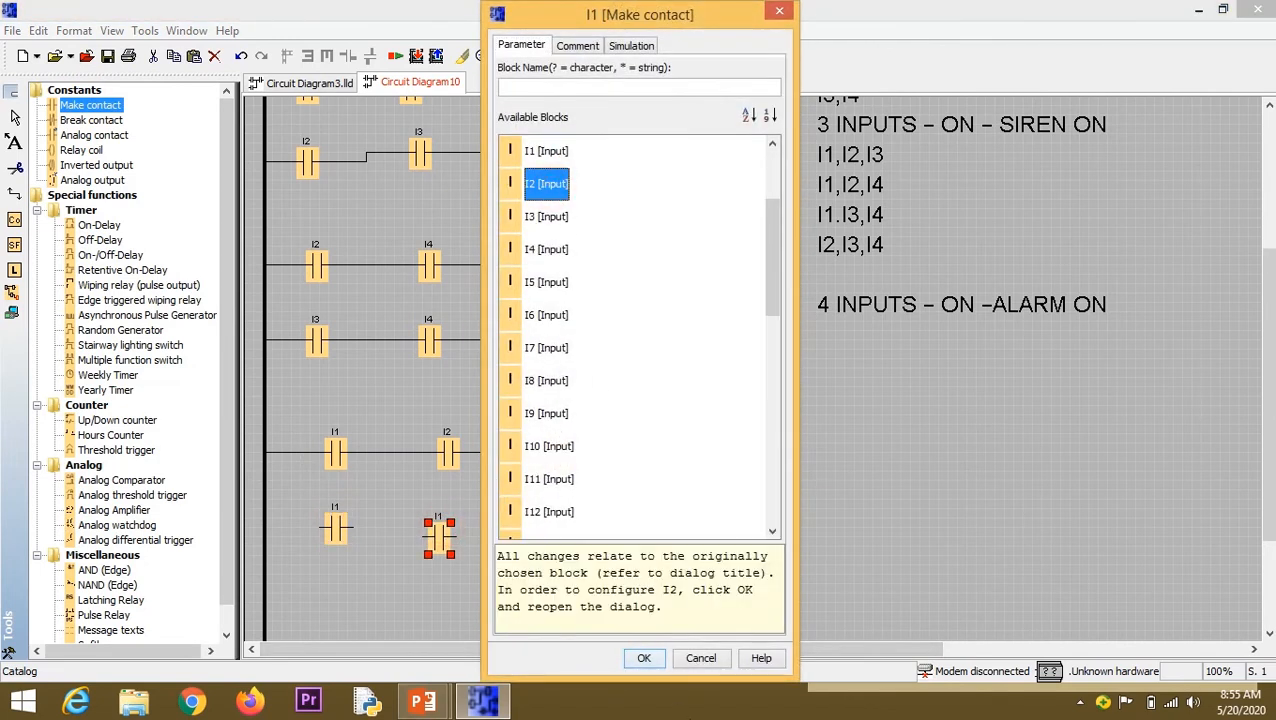
pyautogui.click(644, 658)
pyautogui.click(526, 532)
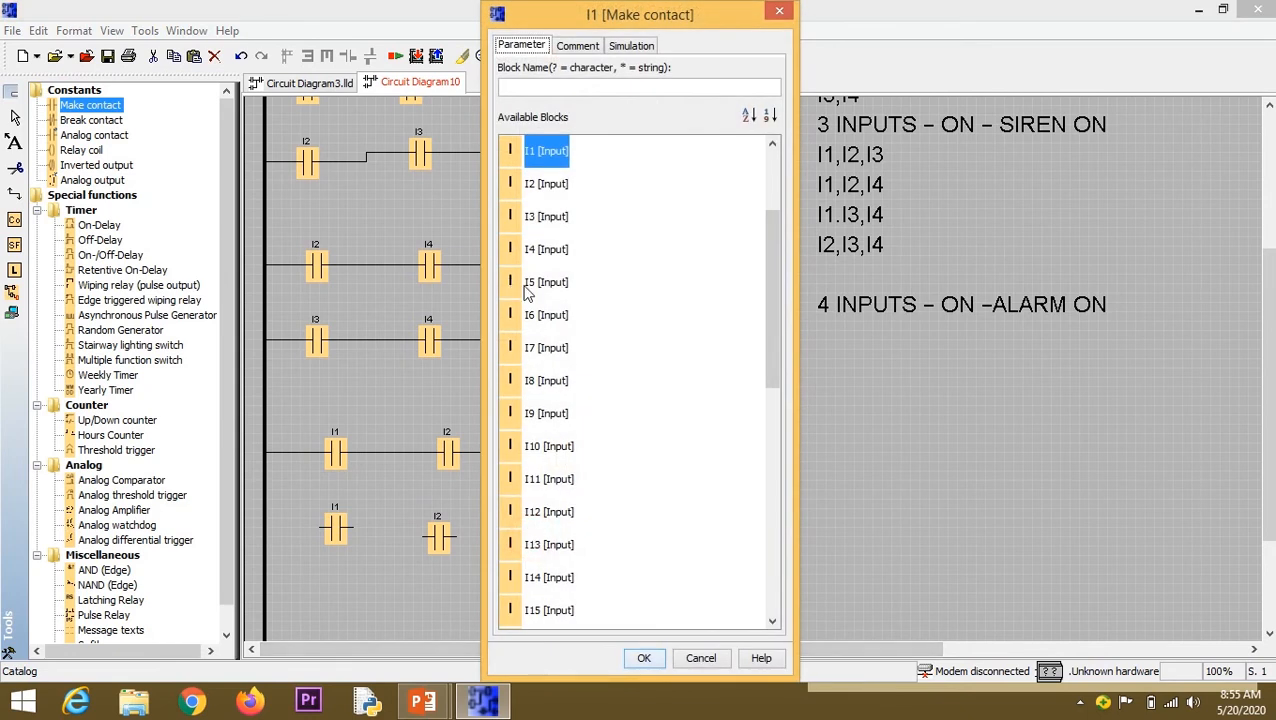
pyautogui.click(545, 249)
pyautogui.click(644, 658)
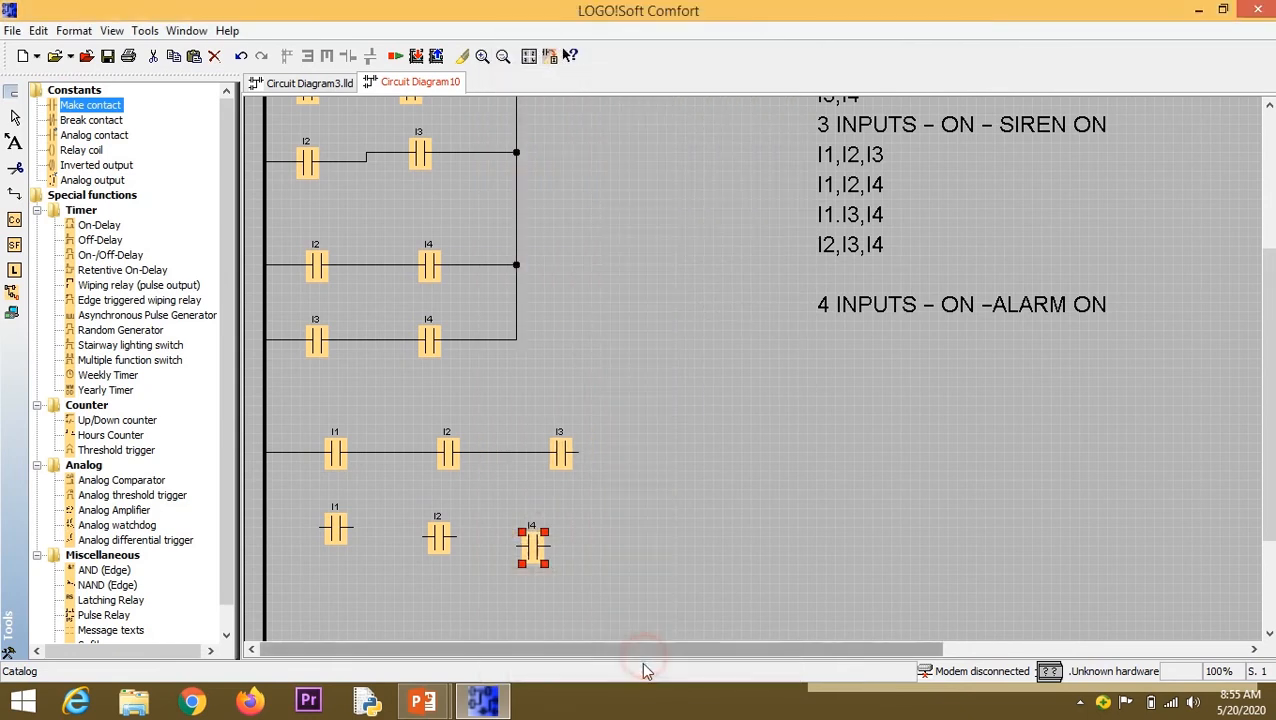
pyautogui.click(516, 538)
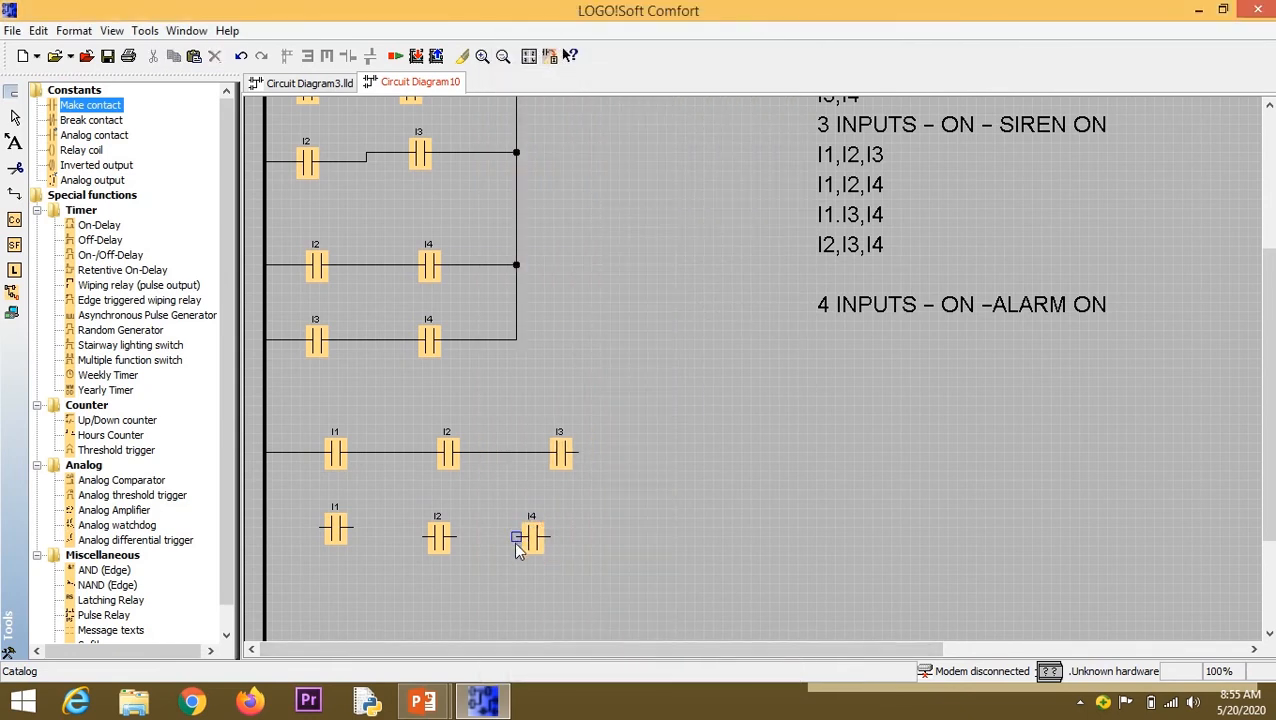
pyautogui.moveTo(437, 541); pyautogui.dragTo(265, 527)
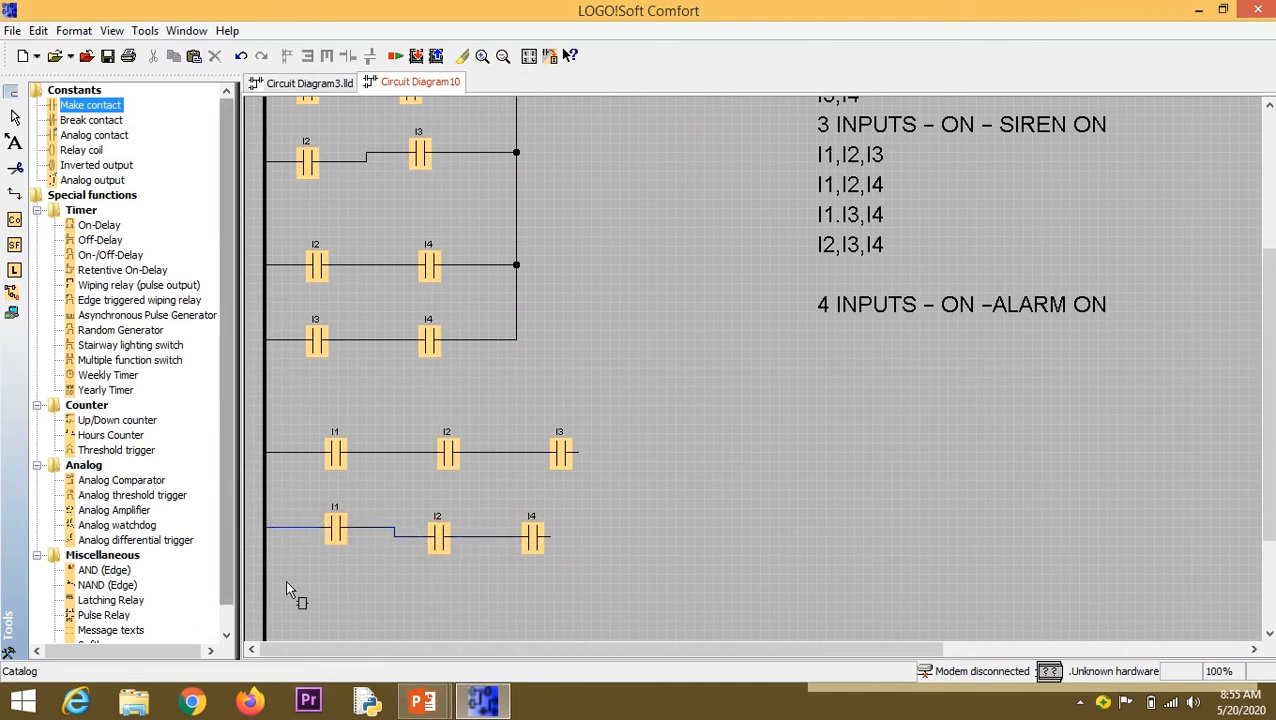
# Add make contacts I1, I3 and I4 below the I1–I2–I4 rung and wire them in series from the power rail.
pyautogui.click(330, 598)
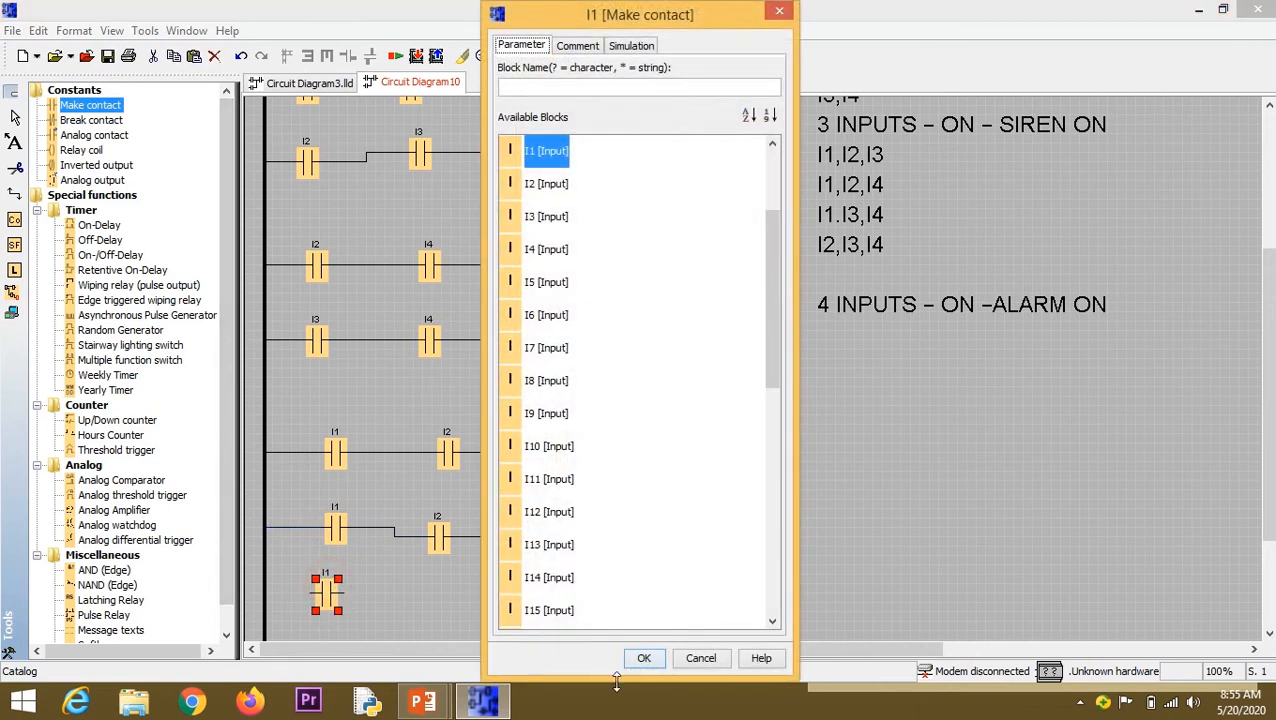
pyautogui.click(644, 658)
pyautogui.click(429, 600)
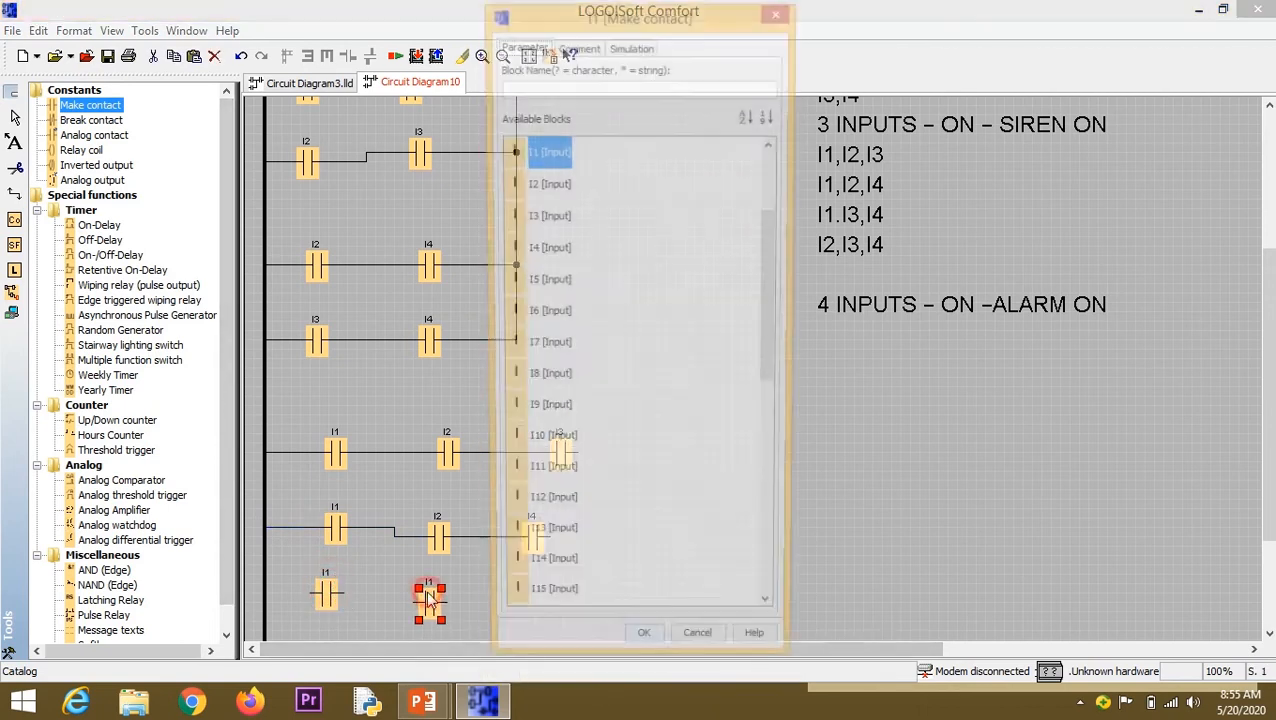
pyautogui.click(543, 216)
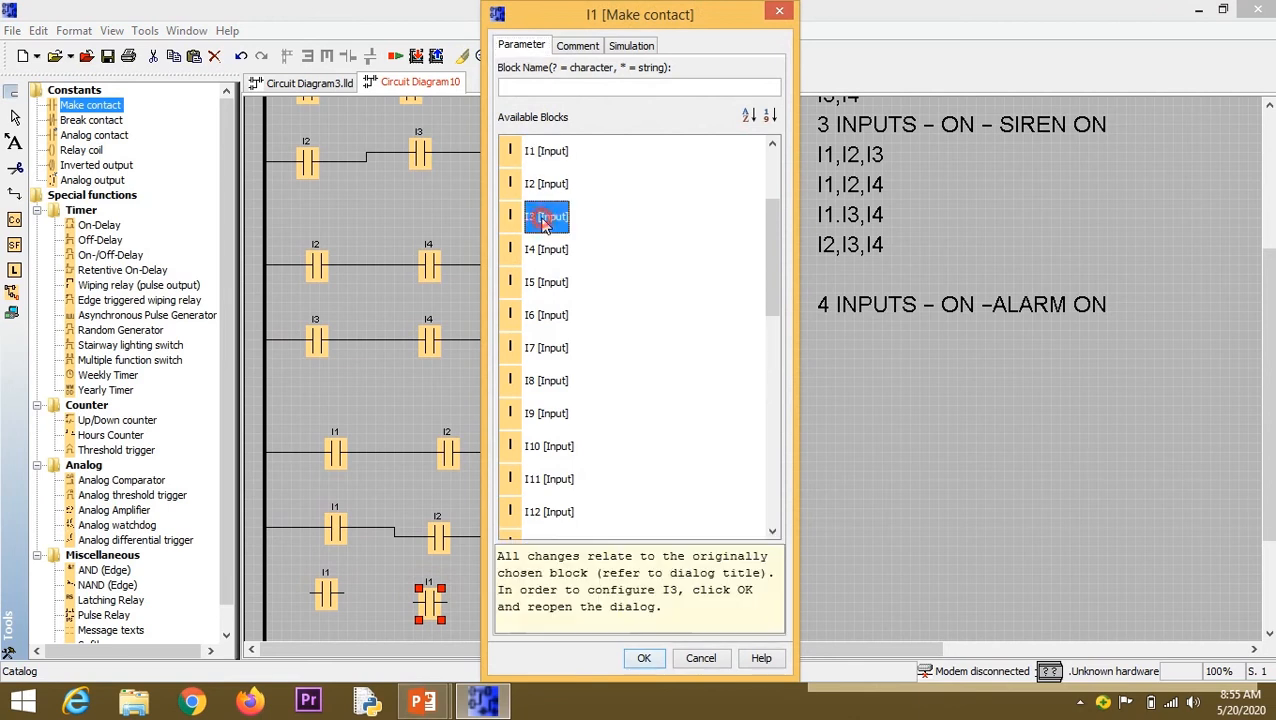
pyautogui.click(644, 658)
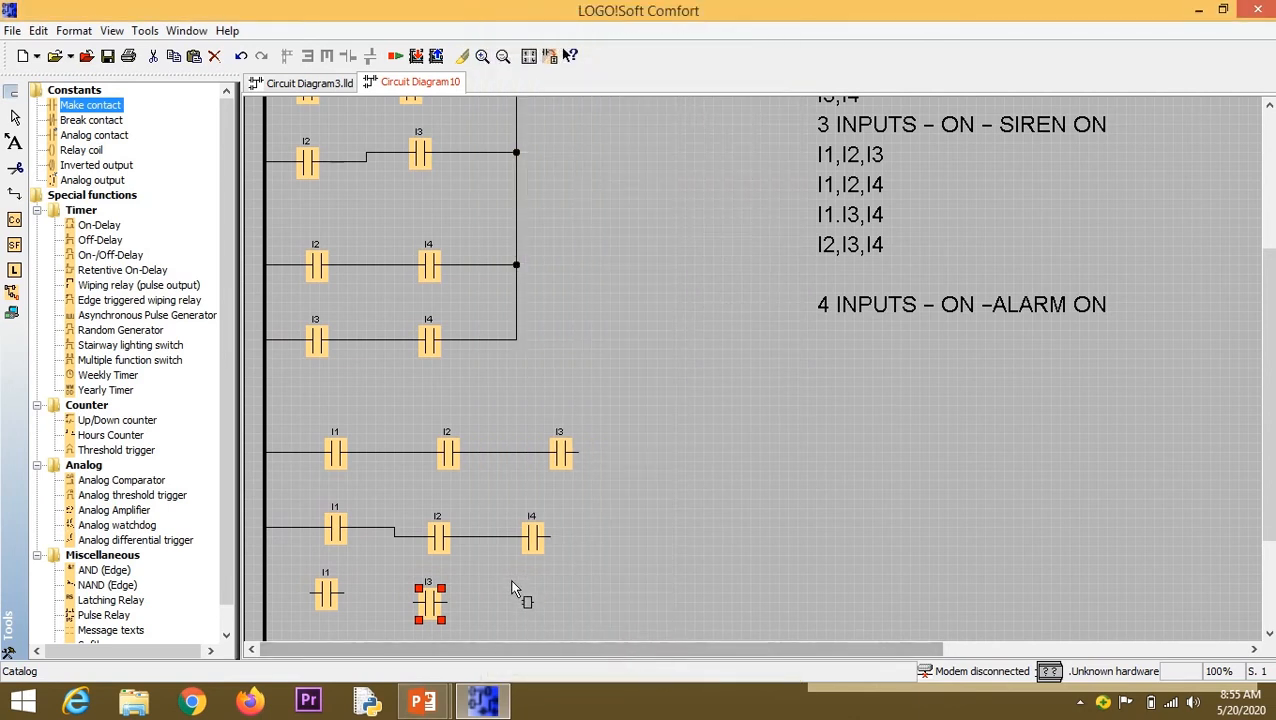
pyautogui.click(522, 594)
pyautogui.click(560, 251)
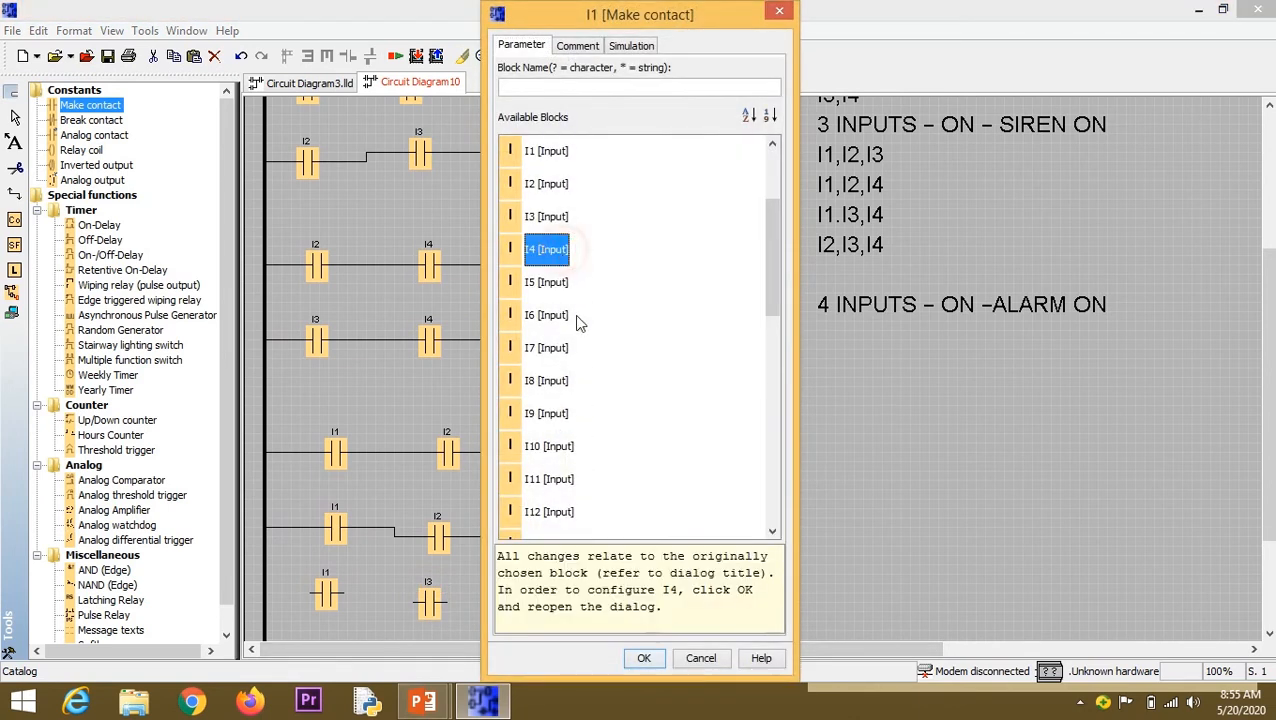
pyautogui.click(642, 657)
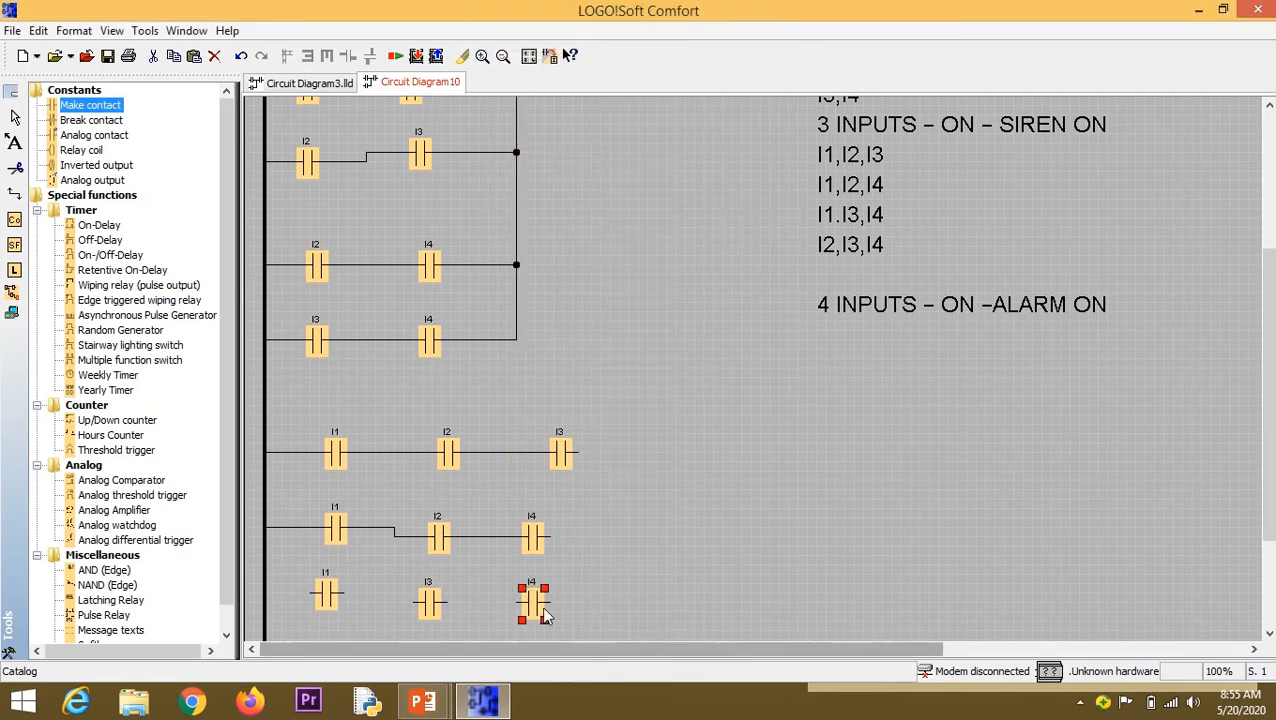
pyautogui.moveTo(507, 604); pyautogui.dragTo(267, 597)
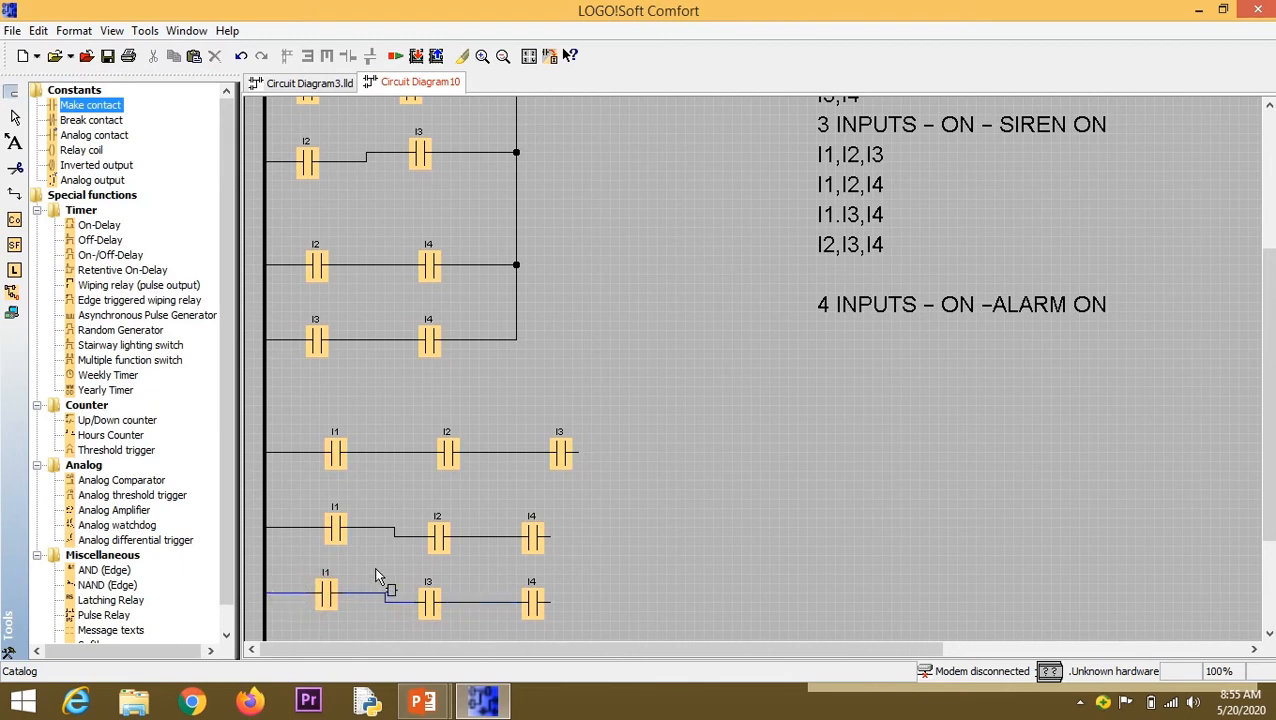
# Add make contacts I2, I3 and I4 below the I1–I3–I4 rung and wire them in series from the power rail.
pyautogui.scroll(-2, 377, 576)
pyautogui.scroll(-1, 375, 566)
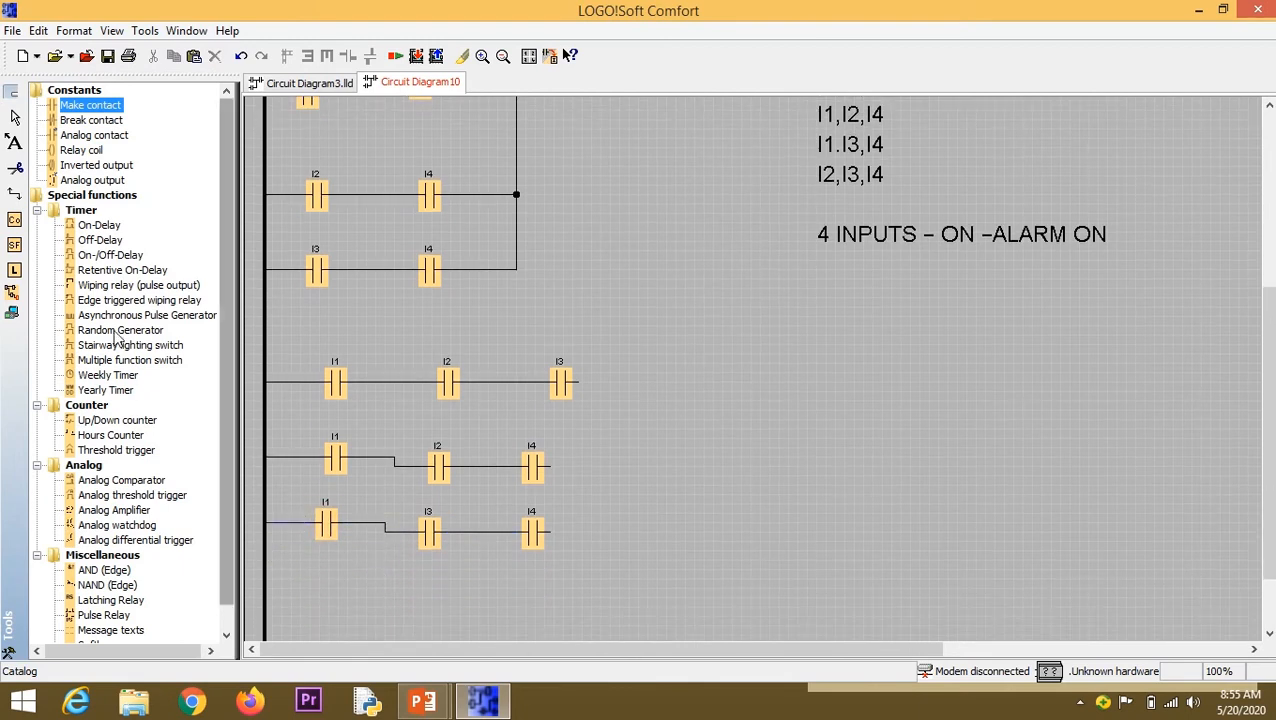
pyautogui.click(321, 596)
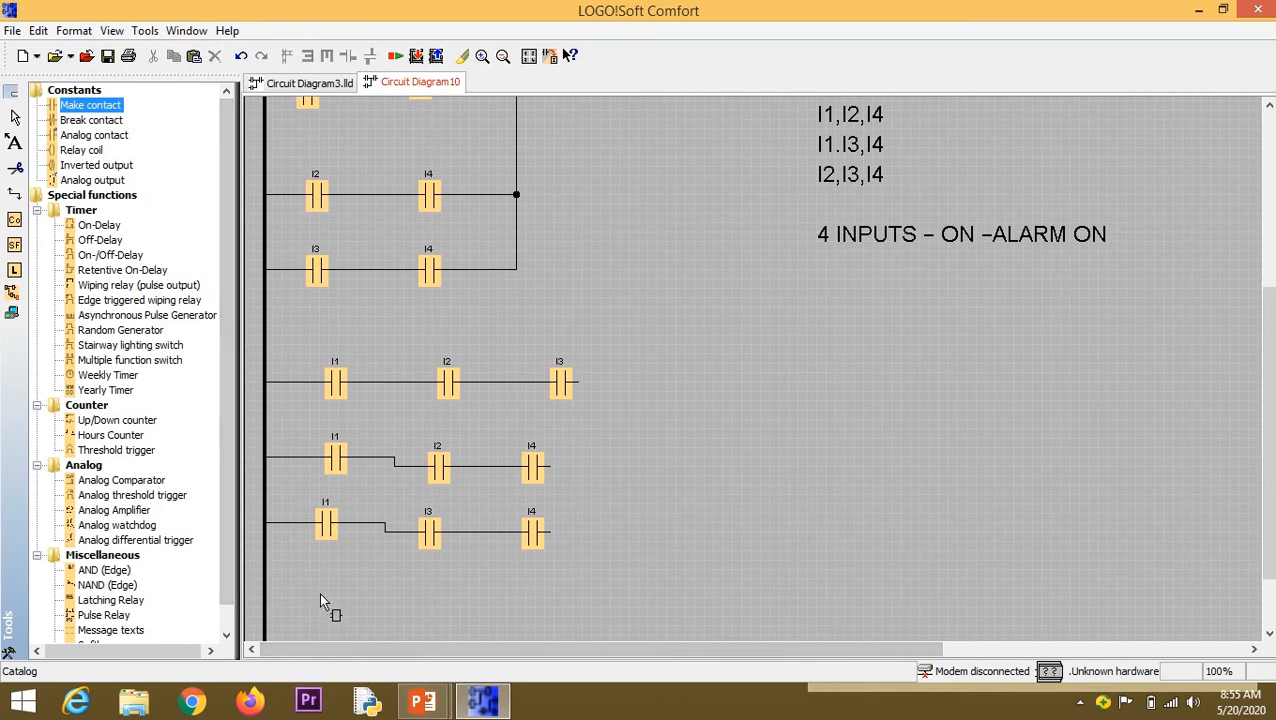
pyautogui.doubleClick(322, 598)
pyautogui.click(535, 190)
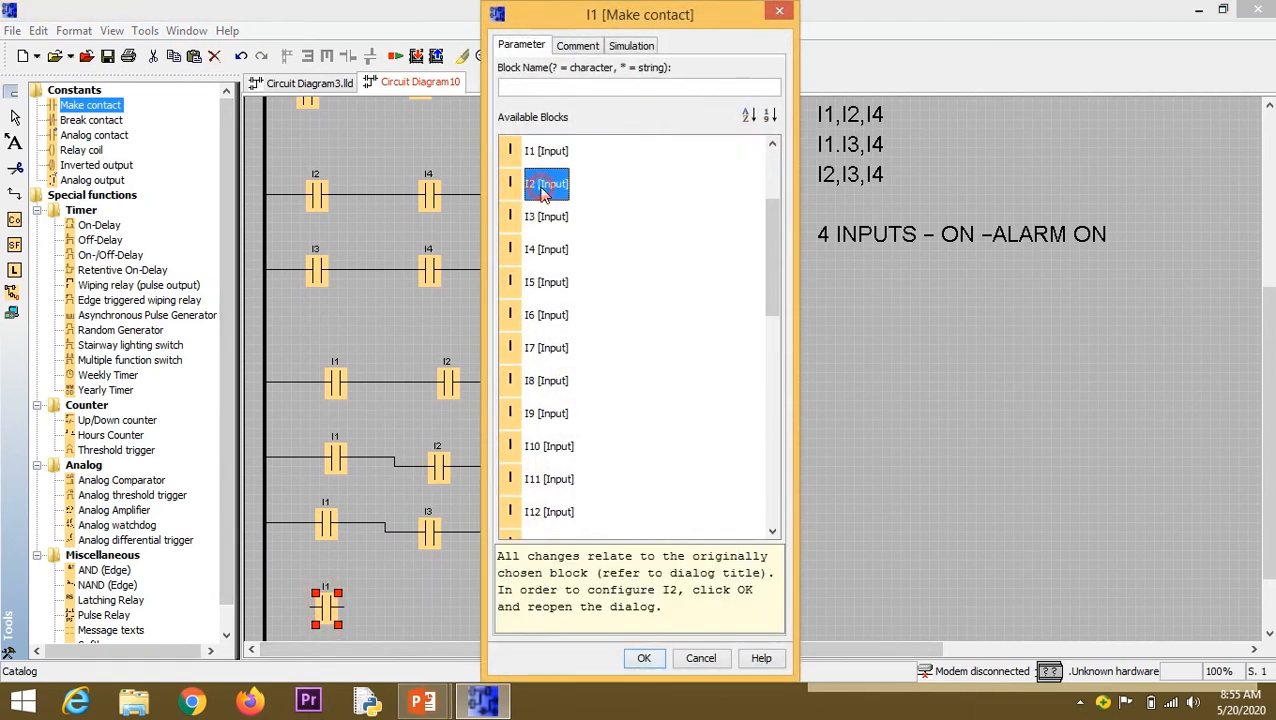
pyautogui.click(640, 664)
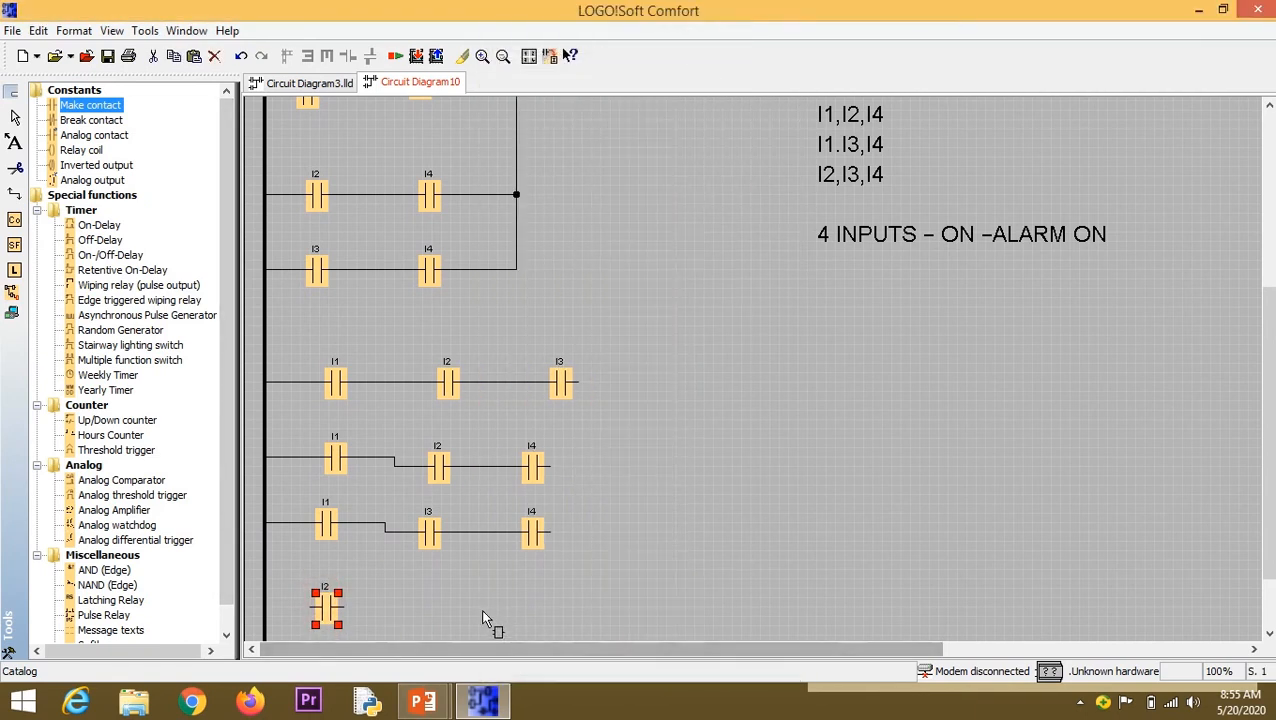
pyautogui.click(438, 615)
pyautogui.doubleClick(438, 615)
pyautogui.click(563, 217)
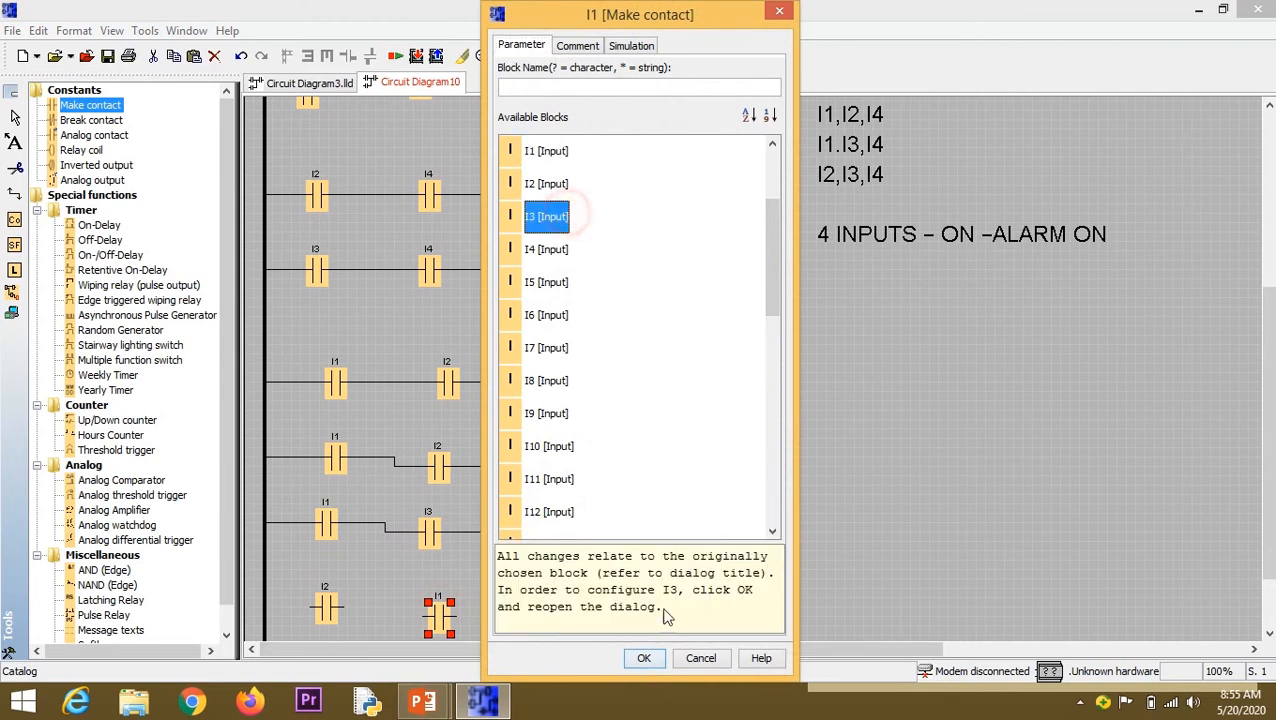
pyautogui.click(644, 657)
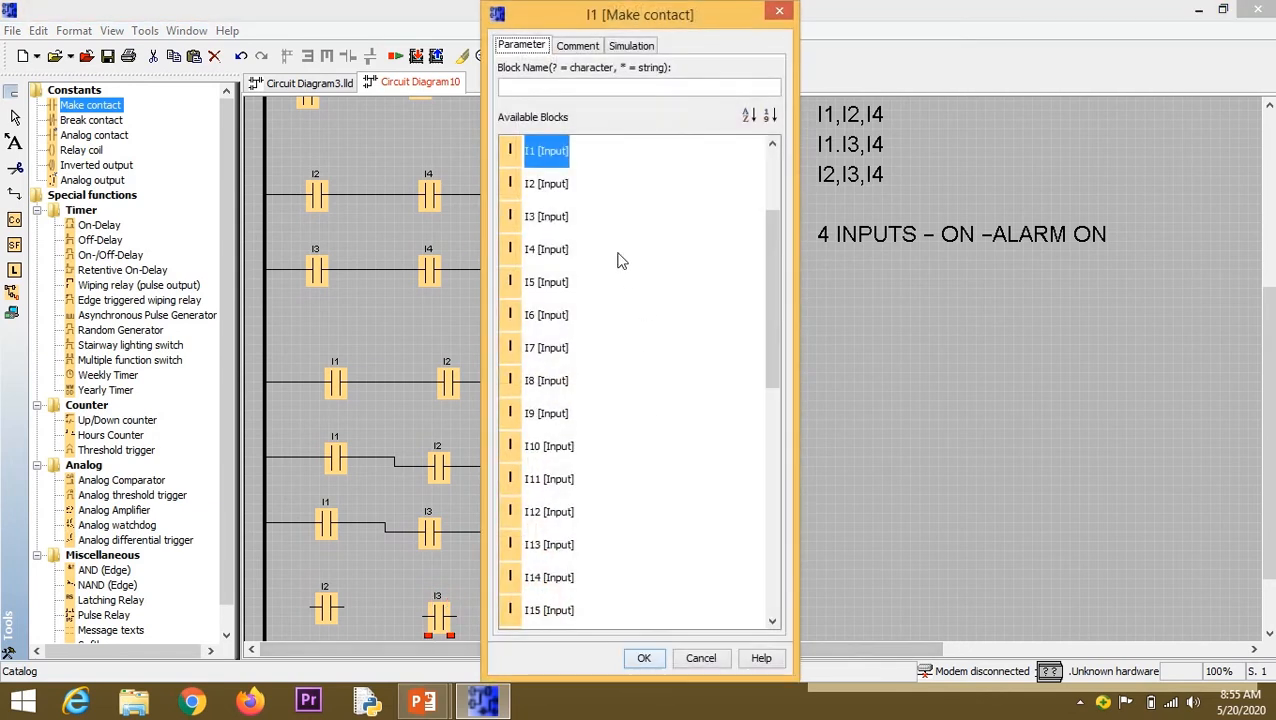
pyautogui.click(560, 250)
pyautogui.click(641, 657)
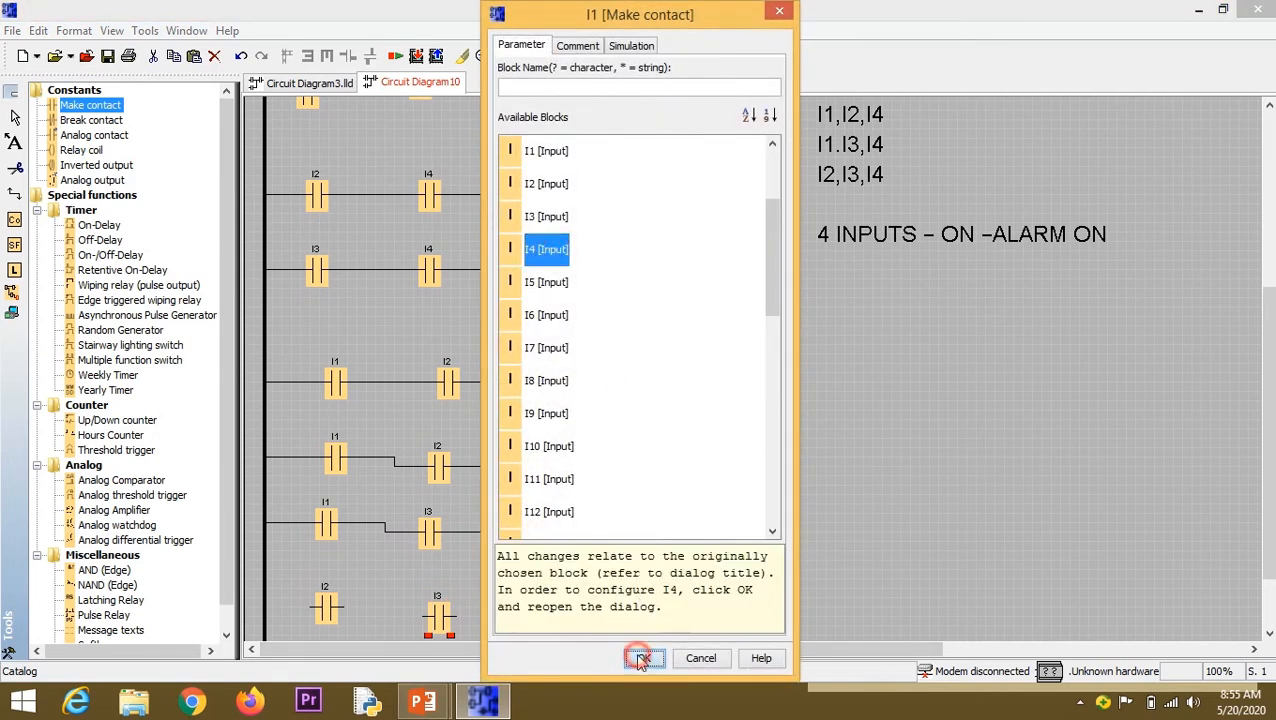
pyautogui.moveTo(528, 606)
pyautogui.mouseDown()
pyautogui.moveTo(463, 620)
pyautogui.moveTo(266, 608)
pyautogui.mouseUp()
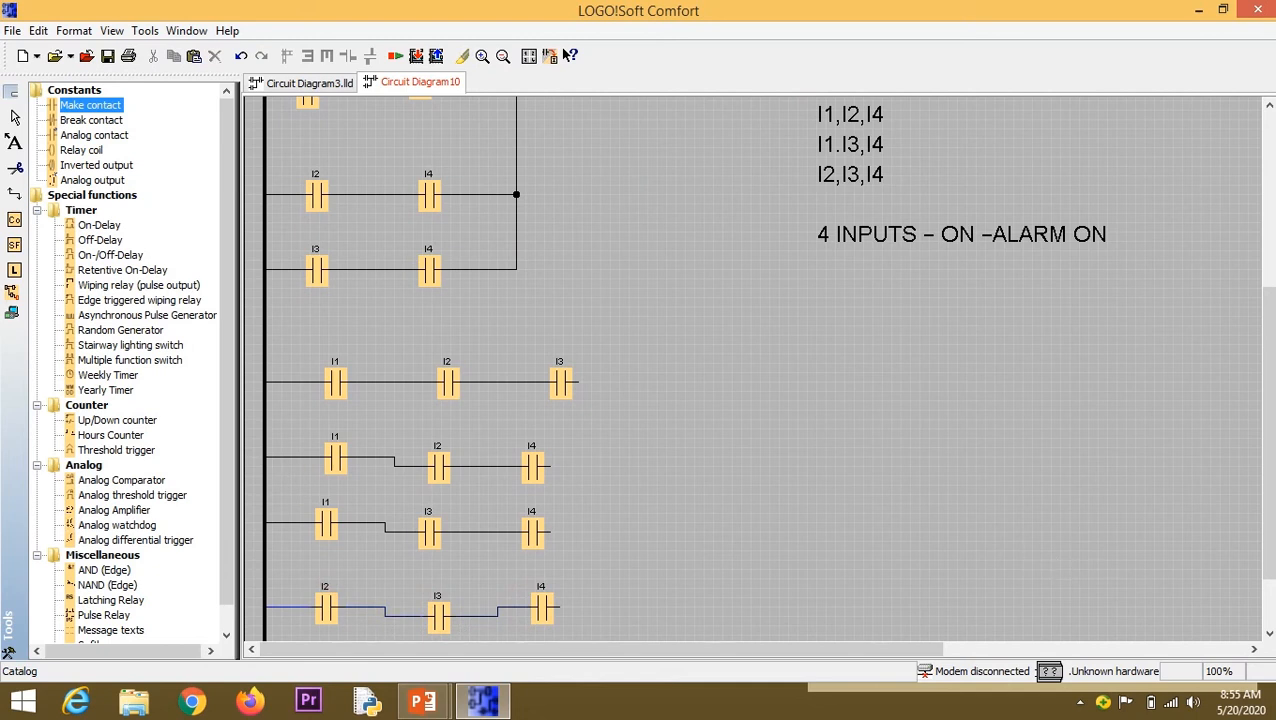
# Add a relay coil beside the three-contact rungs and wire the ends of all four rungs to it.
pyautogui.click(80, 150)
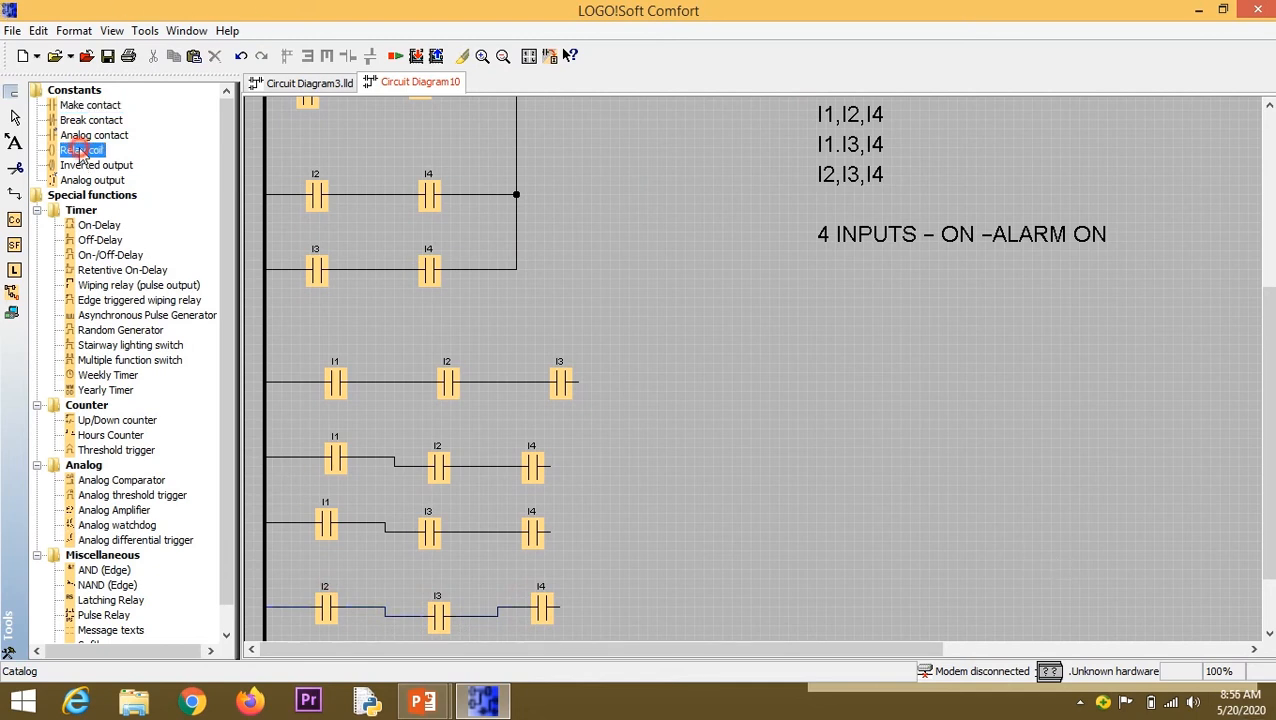
pyautogui.scroll(2, 685, 450)
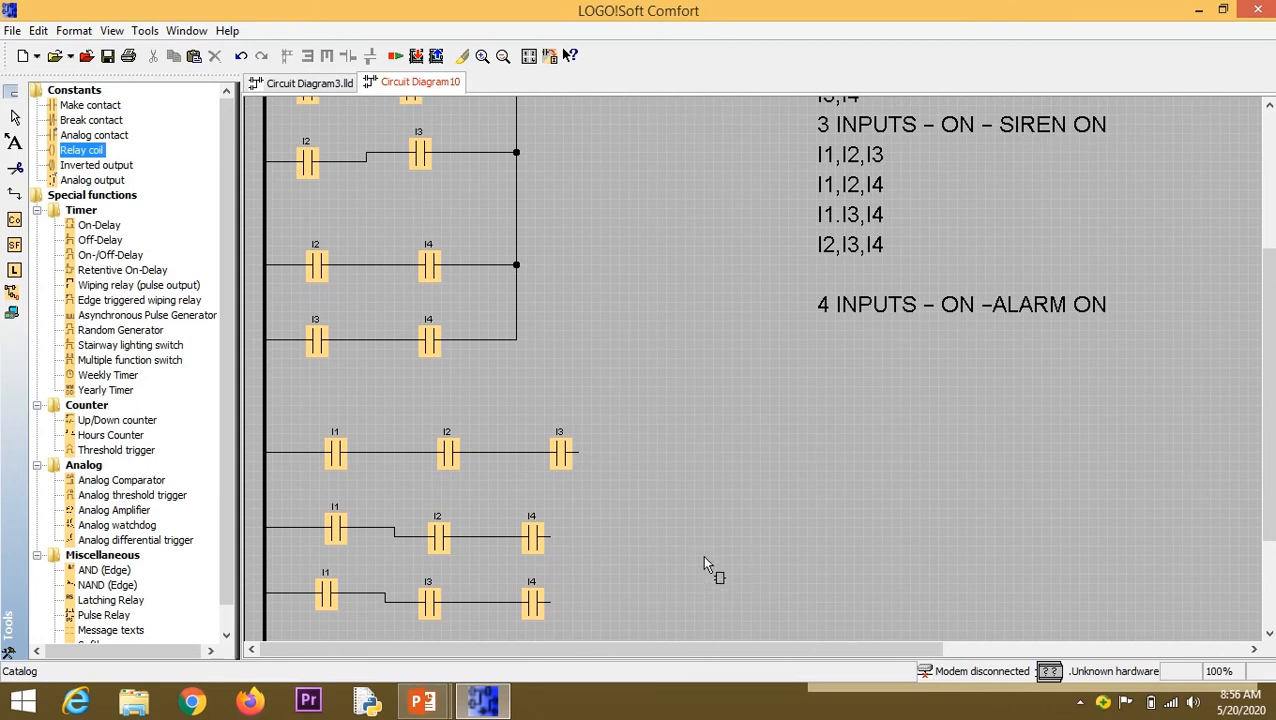
pyautogui.scroll(-3, 710, 531)
pyautogui.click(737, 480)
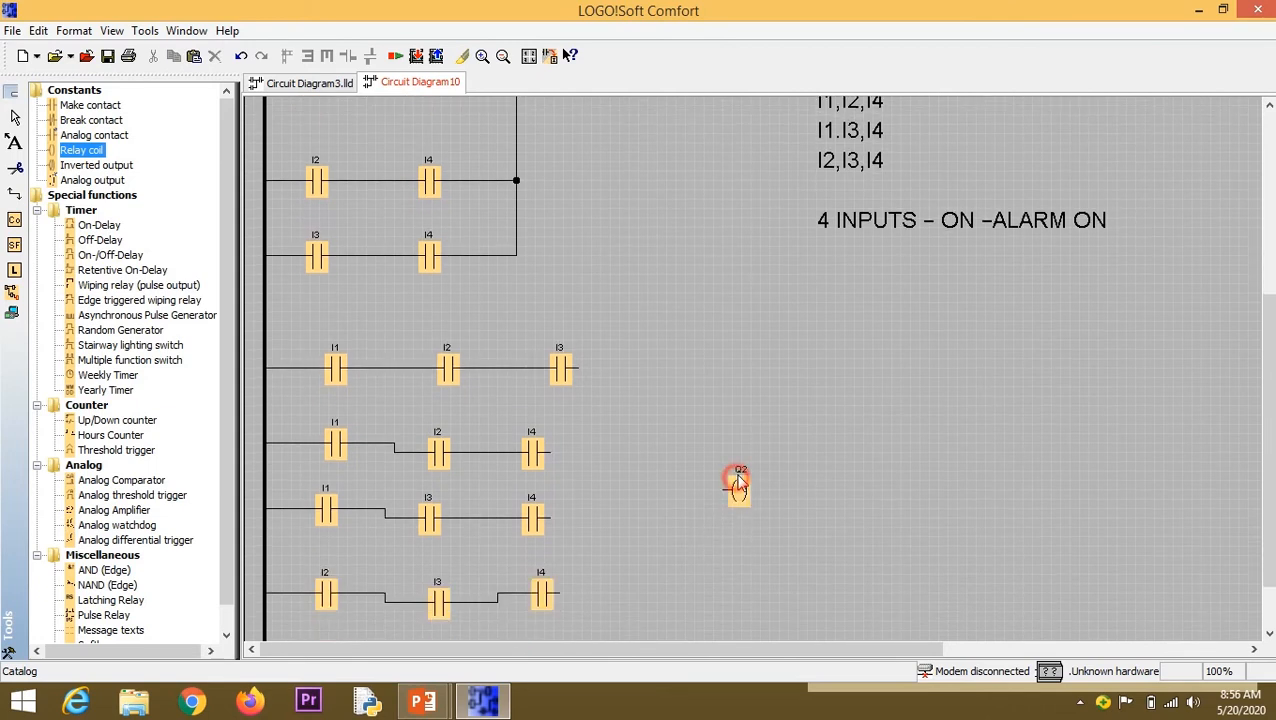
pyautogui.moveTo(722, 491); pyautogui.dragTo(573, 368)
pyautogui.moveTo(551, 457); pyautogui.dragTo(735, 490)
pyautogui.moveTo(549, 517); pyautogui.dragTo(722, 491)
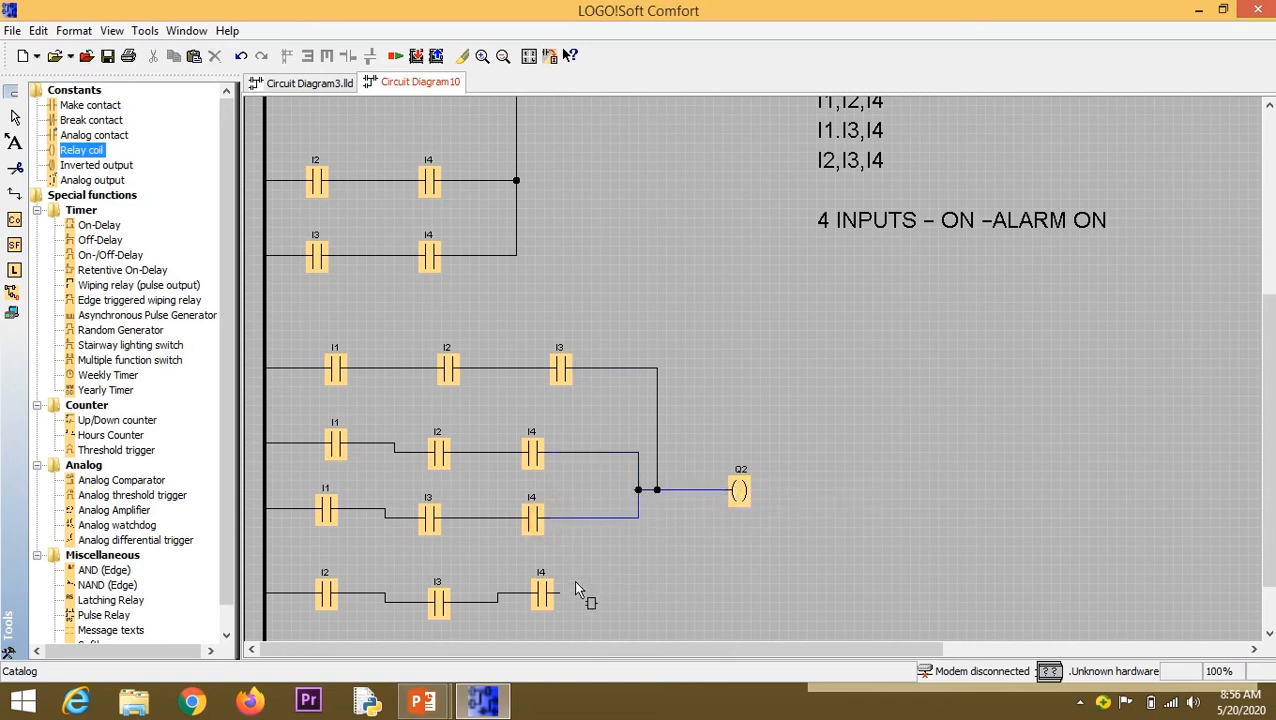
pyautogui.moveTo(563, 593); pyautogui.dragTo(730, 490)
# Add a row of make contacts I1, I2, I3 and I4 below the I2–I3–I4 rung.
pyautogui.scroll(-1, 700, 397)
pyautogui.scroll(-1, 700, 397)
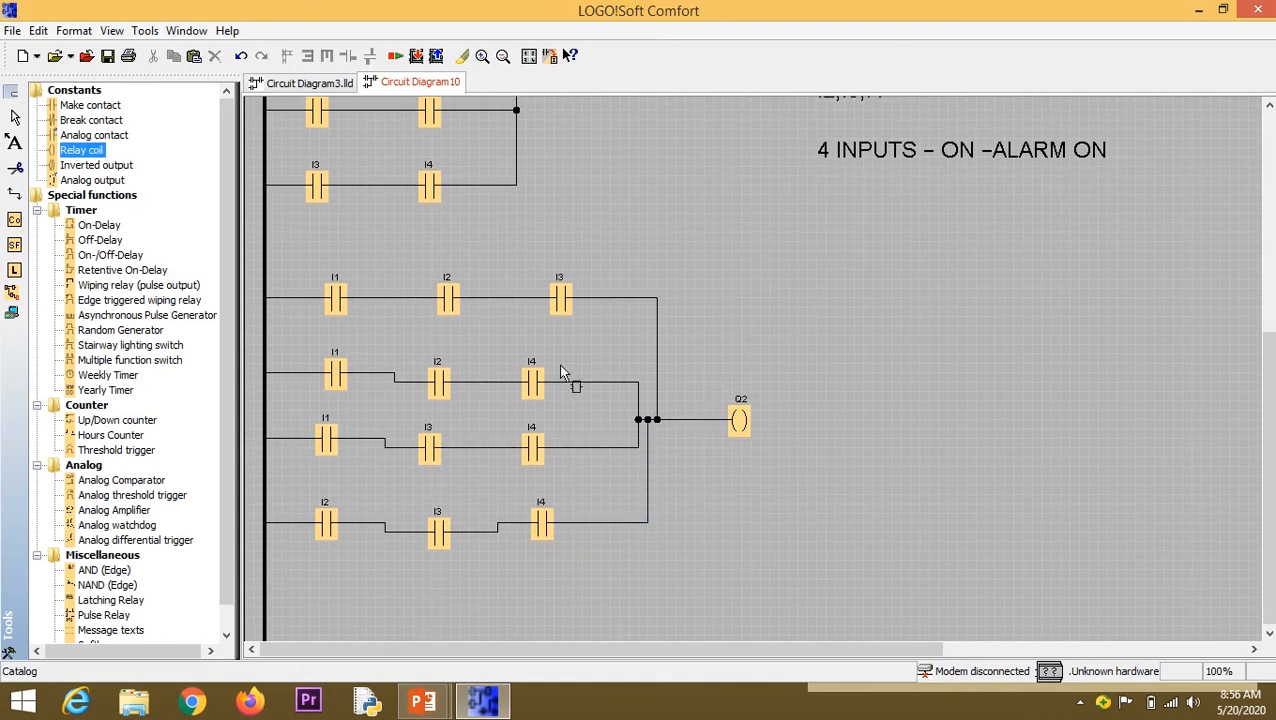
pyautogui.click(76, 107)
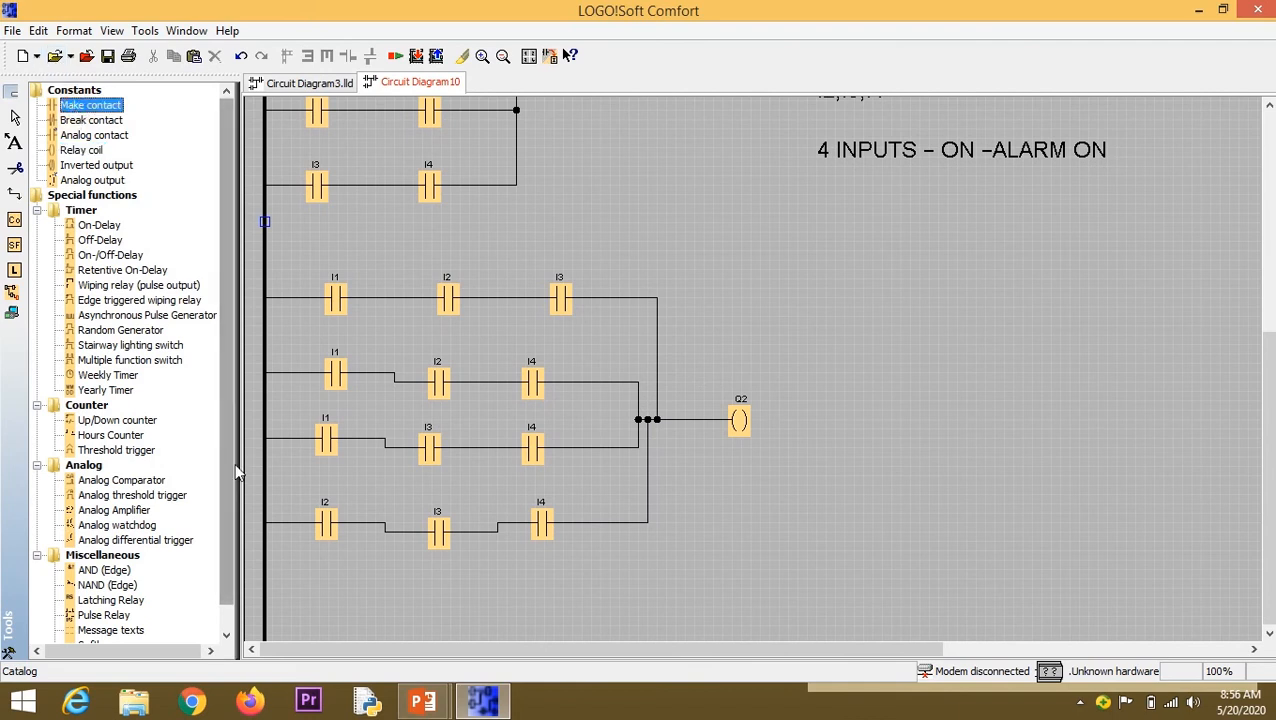
pyautogui.click(316, 610)
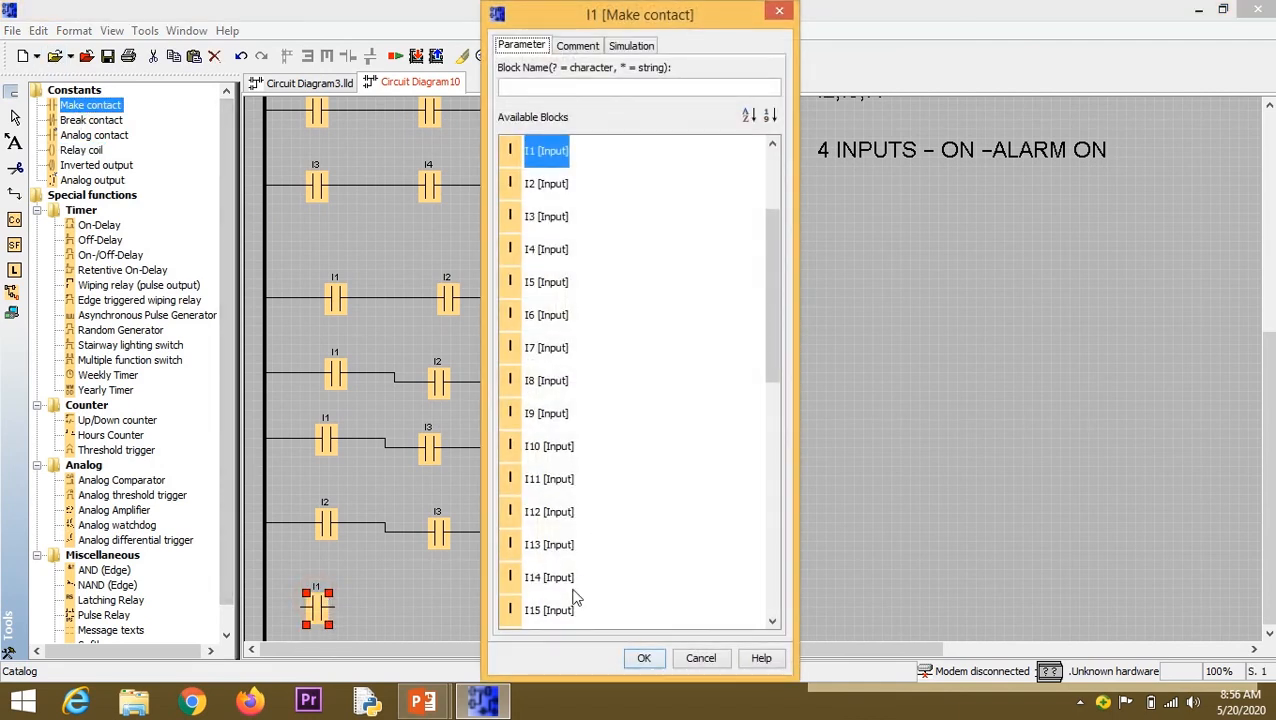
pyautogui.click(644, 658)
pyautogui.click(410, 610)
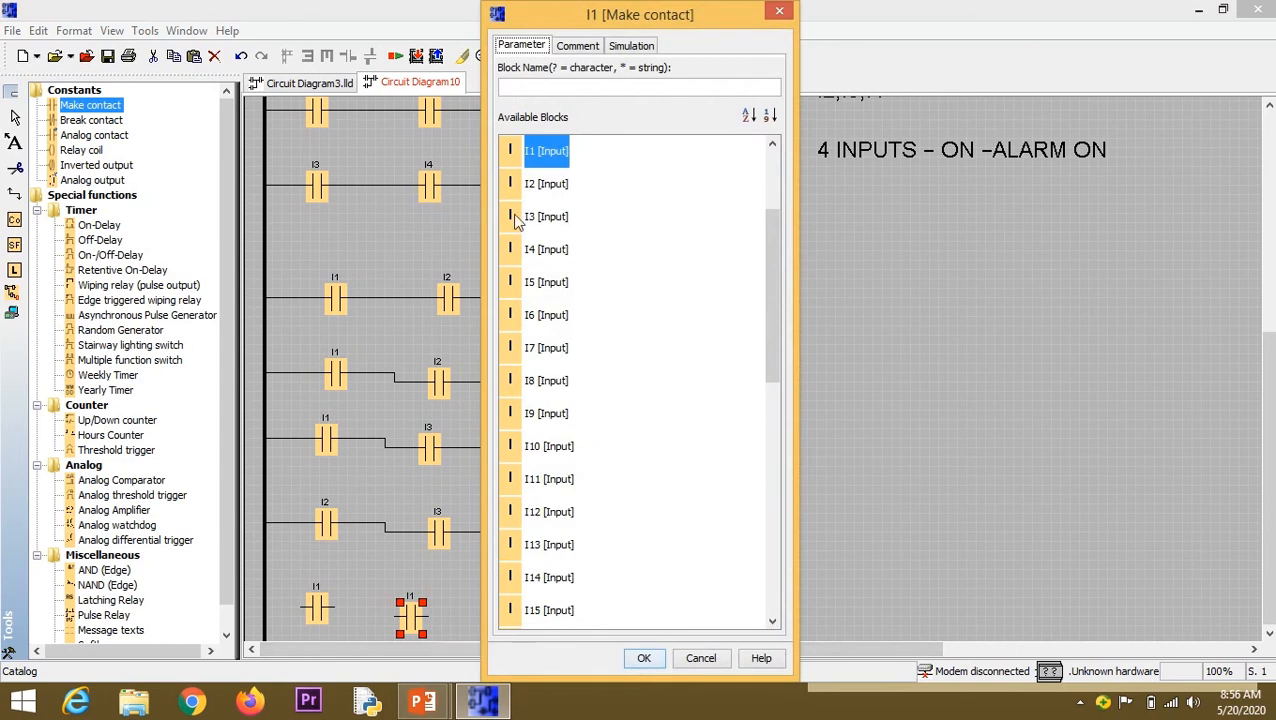
pyautogui.click(556, 184)
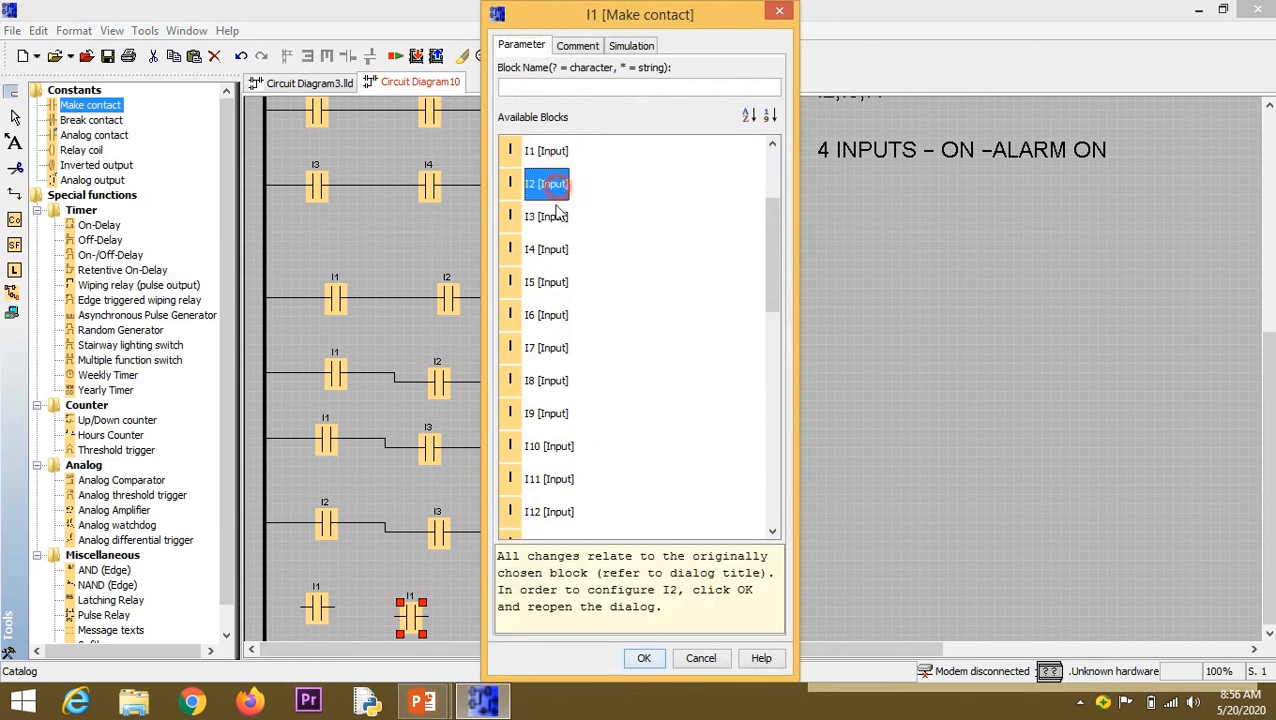
pyautogui.click(644, 658)
pyautogui.click(497, 601)
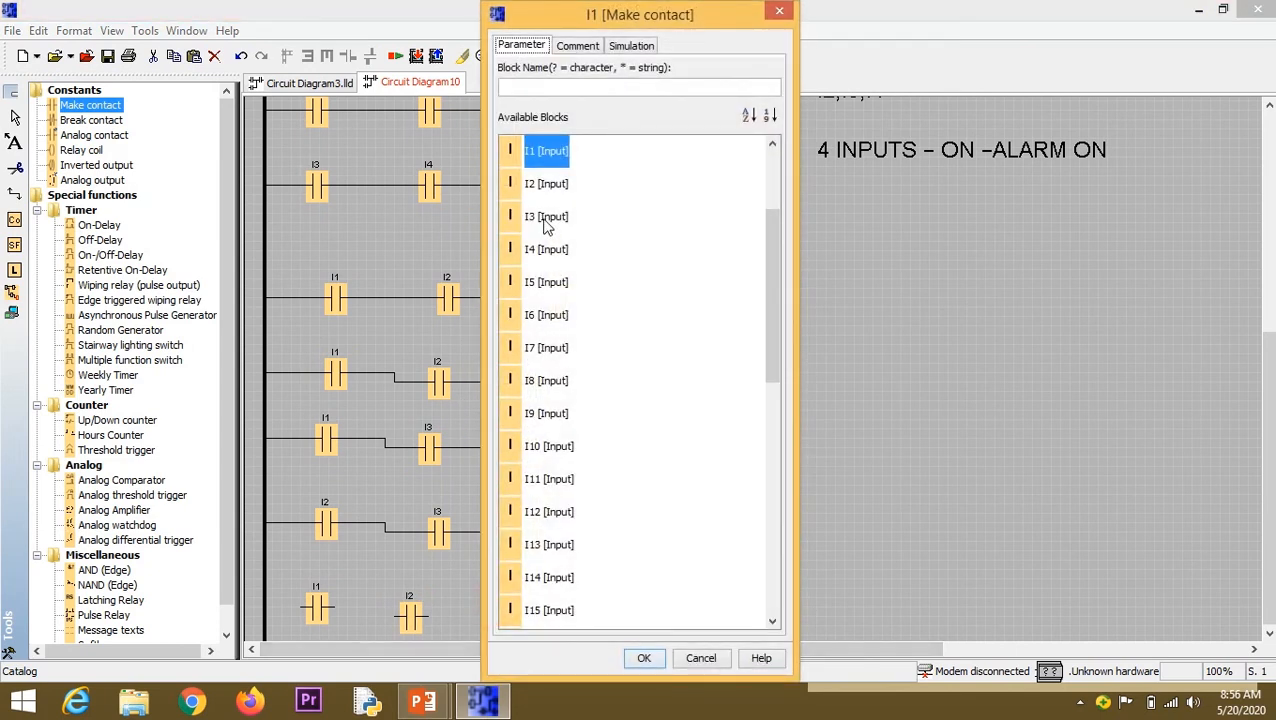
pyautogui.click(546, 216)
pyautogui.click(644, 658)
pyautogui.click(598, 636)
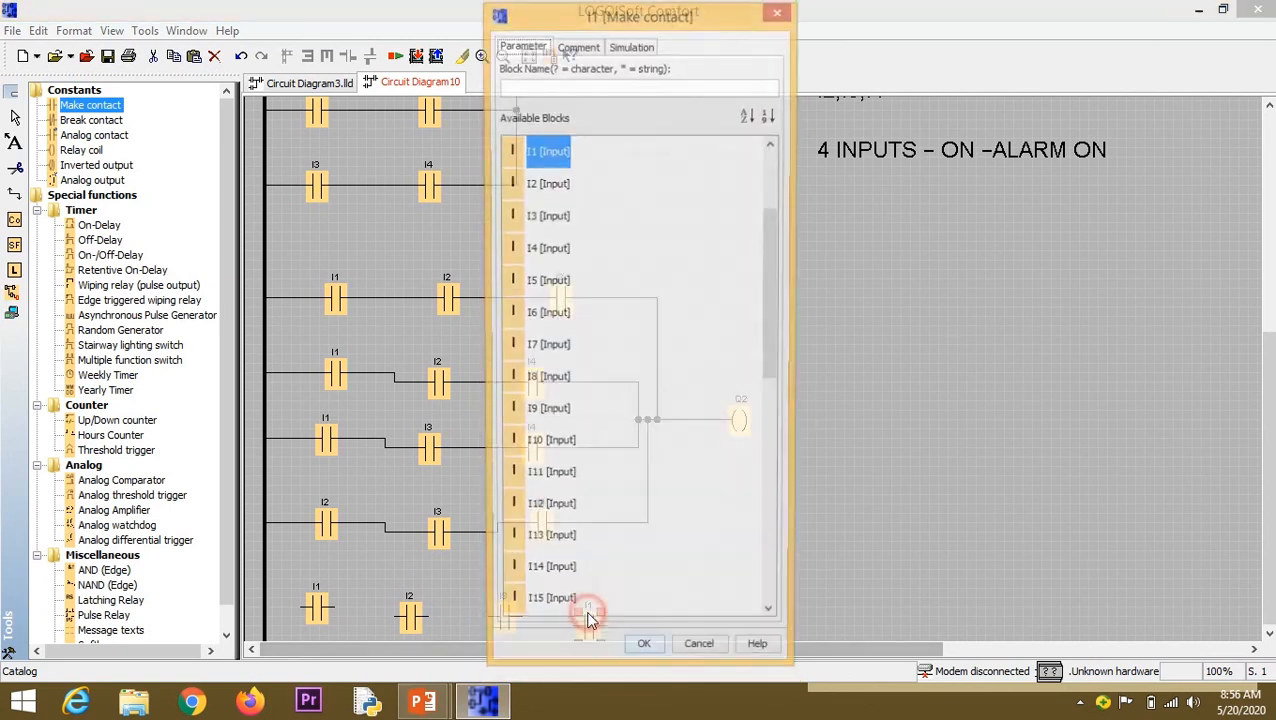
pyautogui.click(524, 251)
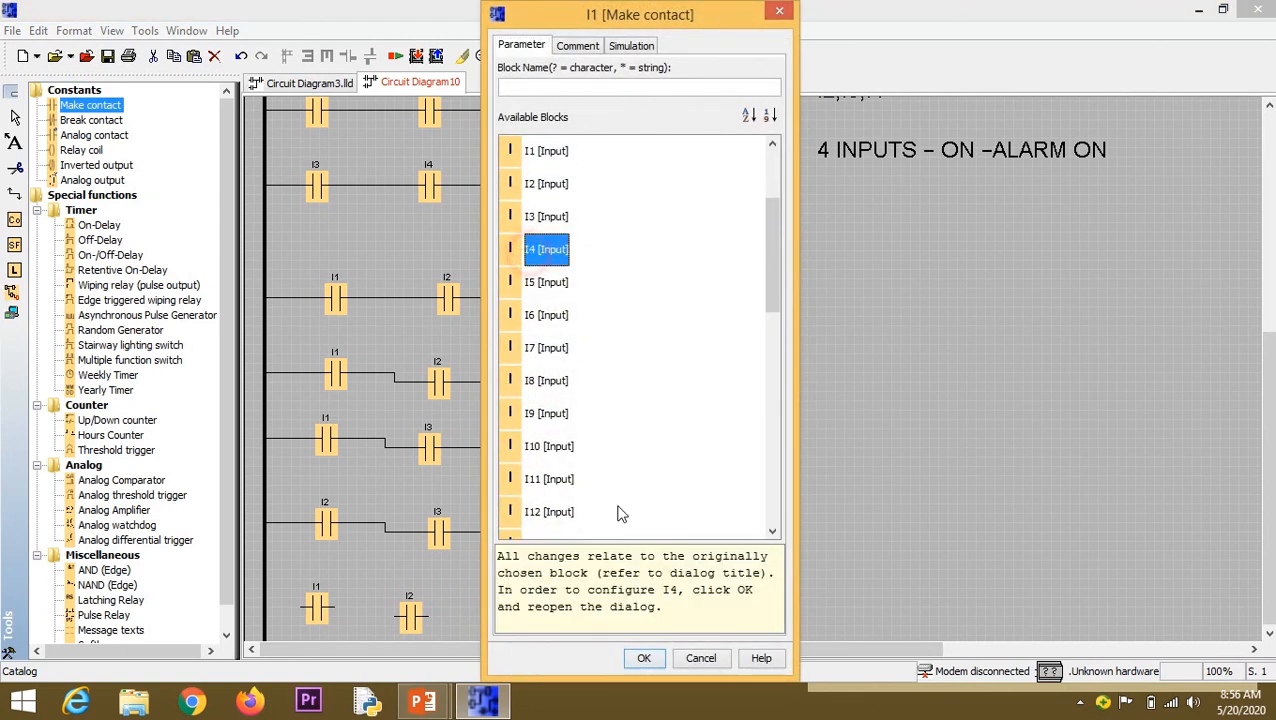
pyautogui.click(644, 658)
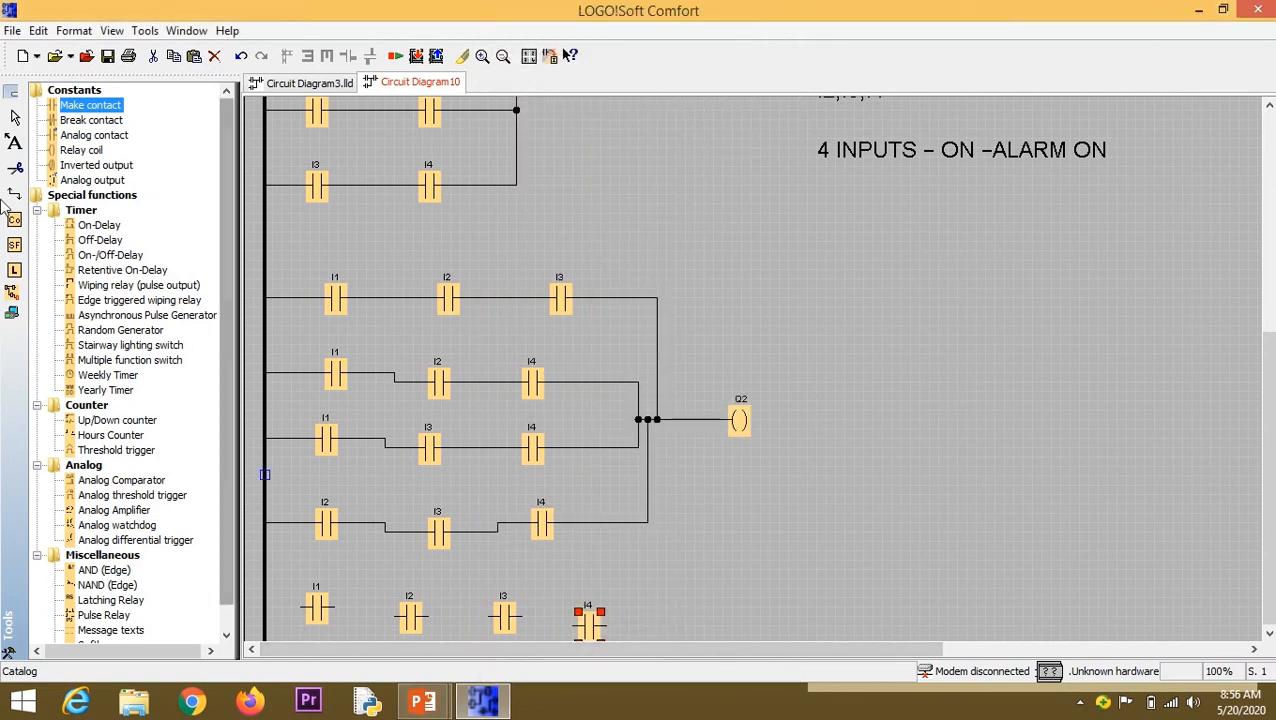
# Add a relay coil at the end of the four-contact row and wire the row in series from the power rail to it.
pyautogui.click(82, 150)
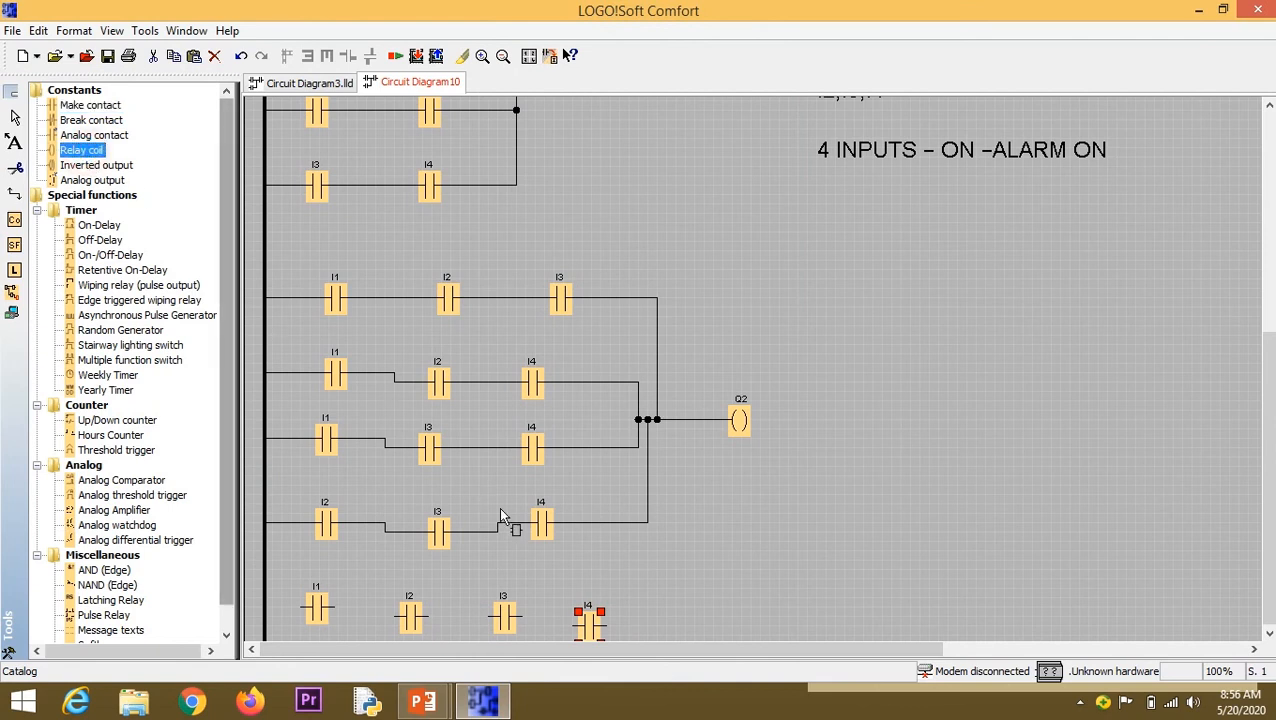
pyautogui.click(699, 596)
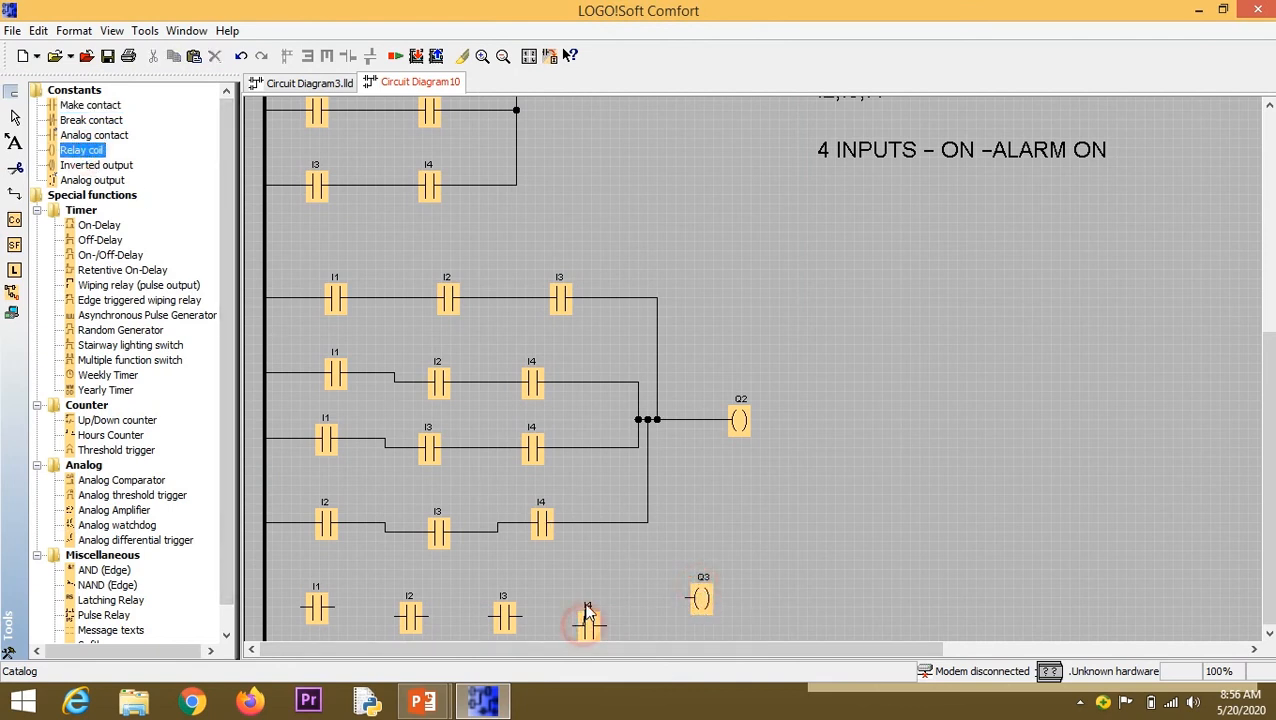
pyautogui.moveTo(586, 632); pyautogui.dragTo(690, 601)
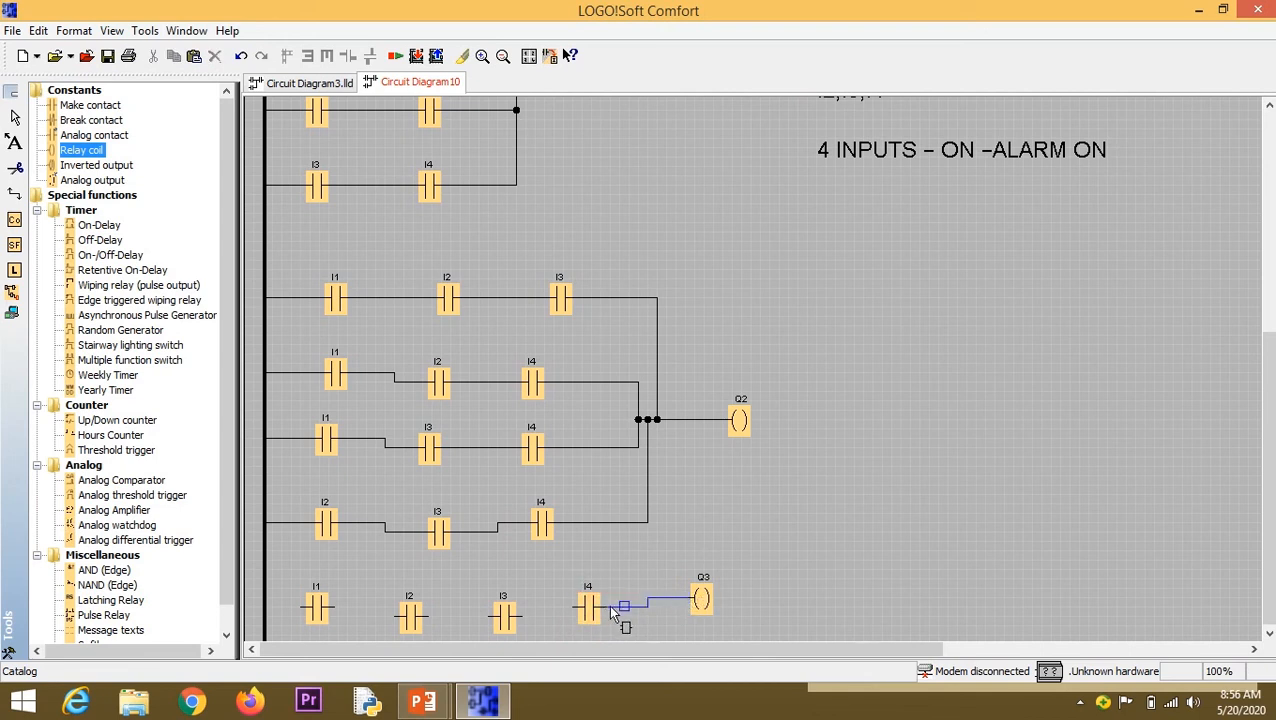
pyautogui.moveTo(574, 607)
pyautogui.mouseDown()
pyautogui.moveTo(530, 625)
pyautogui.moveTo(493, 612)
pyautogui.moveTo(425, 622)
pyautogui.moveTo(267, 609)
pyautogui.mouseUp()
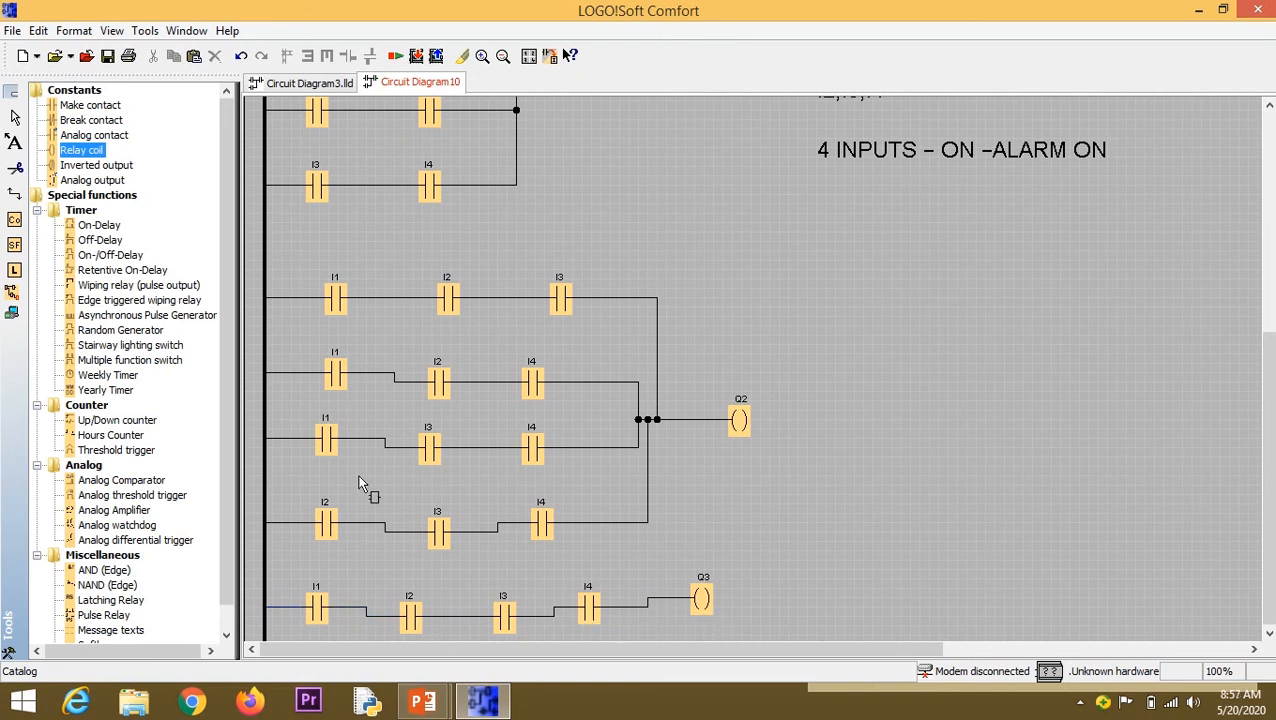
# Run the simulation with I1 and I3 switched on to test a two-input combination, and switch both off.
pyautogui.click(12, 291)
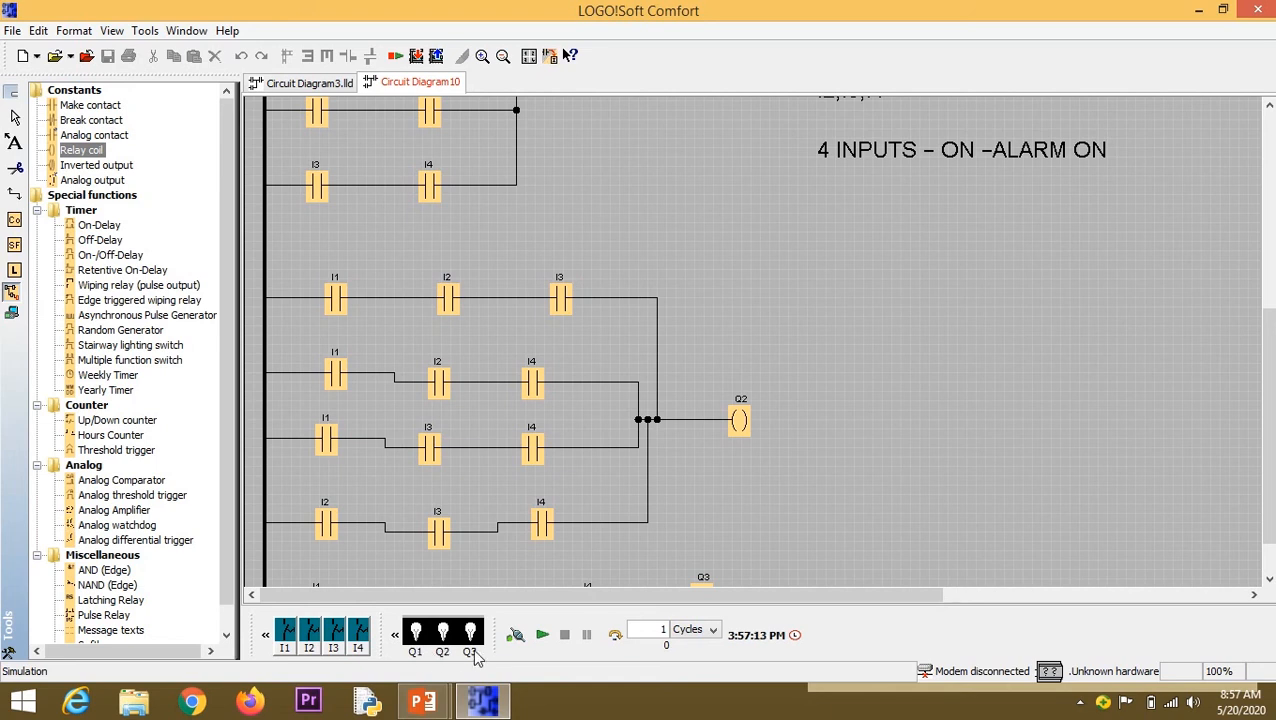
pyautogui.click(285, 632)
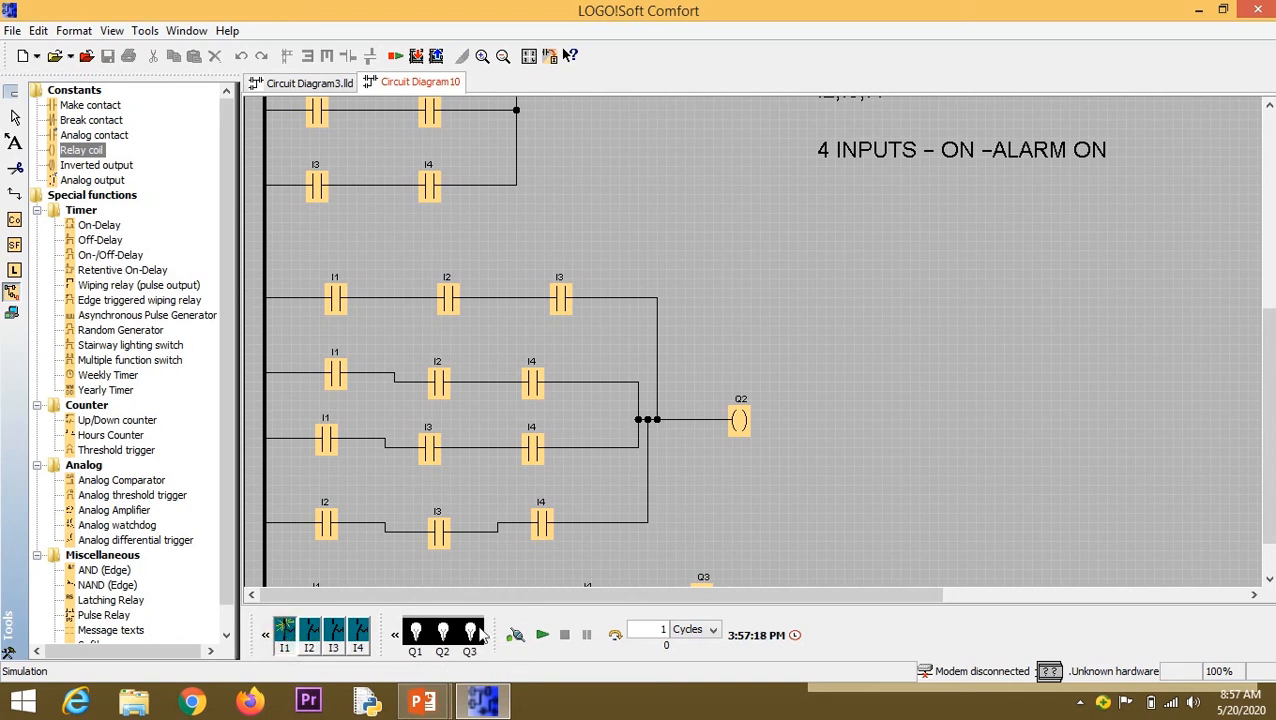
pyautogui.click(338, 632)
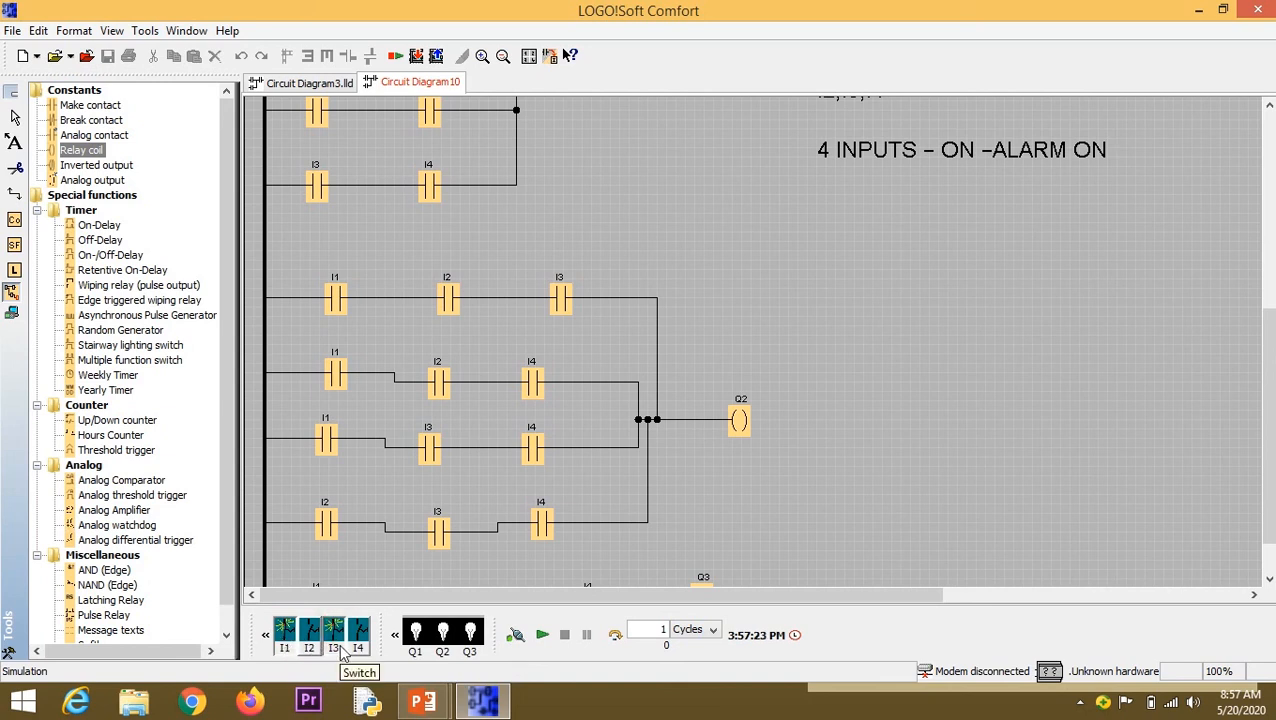
pyautogui.click(542, 636)
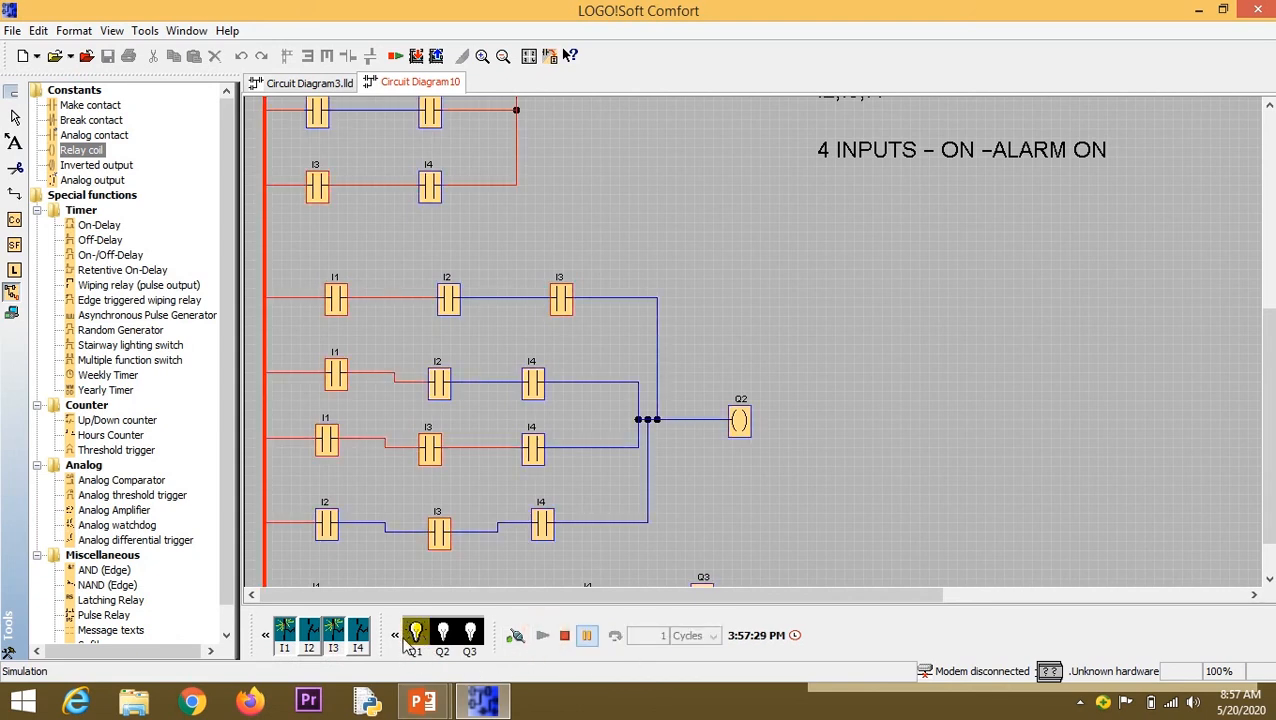
pyautogui.click(336, 640)
pyautogui.click(286, 638)
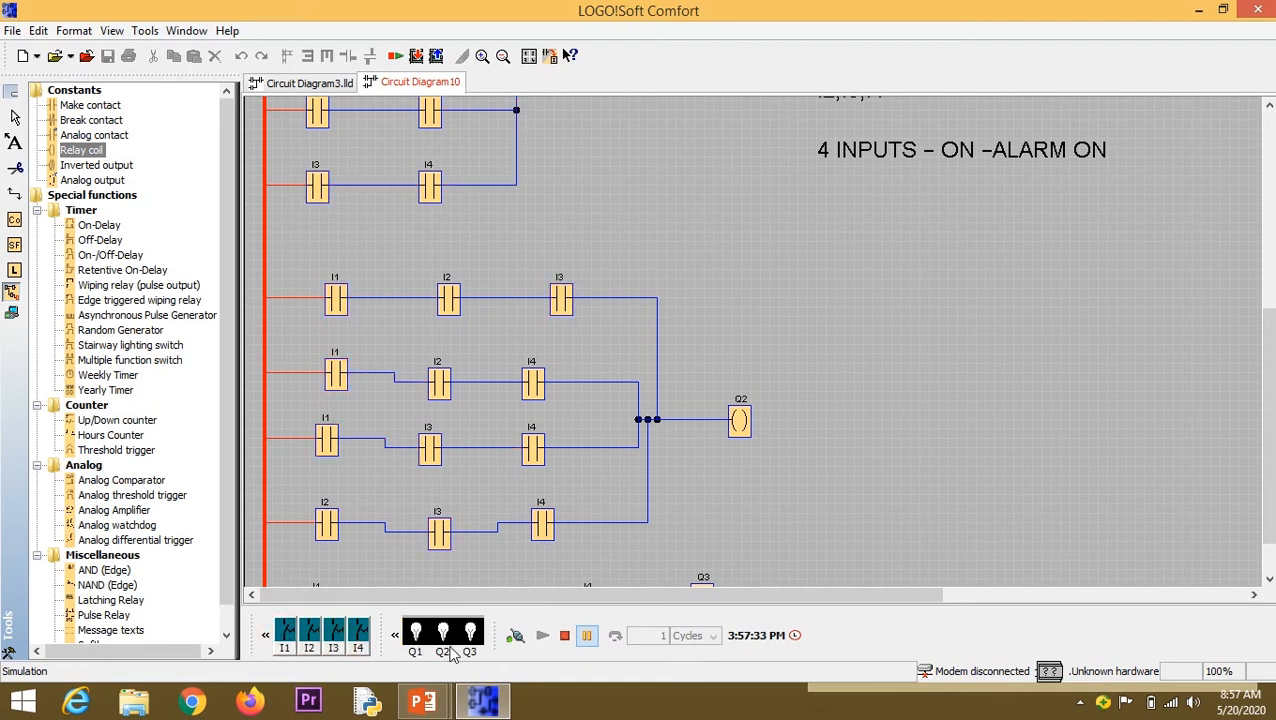
# Test two, three and four active inputs by switching on I1, I4, I3 and I2 in turn, and switch all four off.
pyautogui.click(285, 636)
pyautogui.click(358, 636)
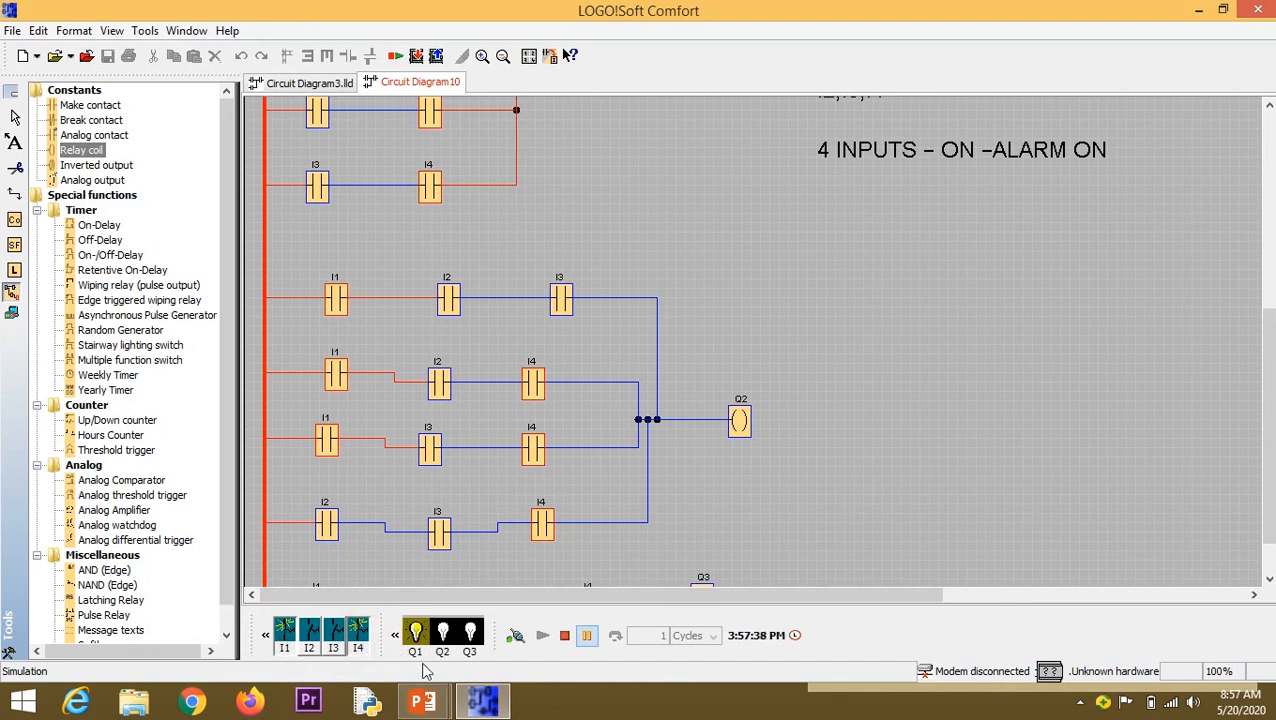
pyautogui.click(337, 642)
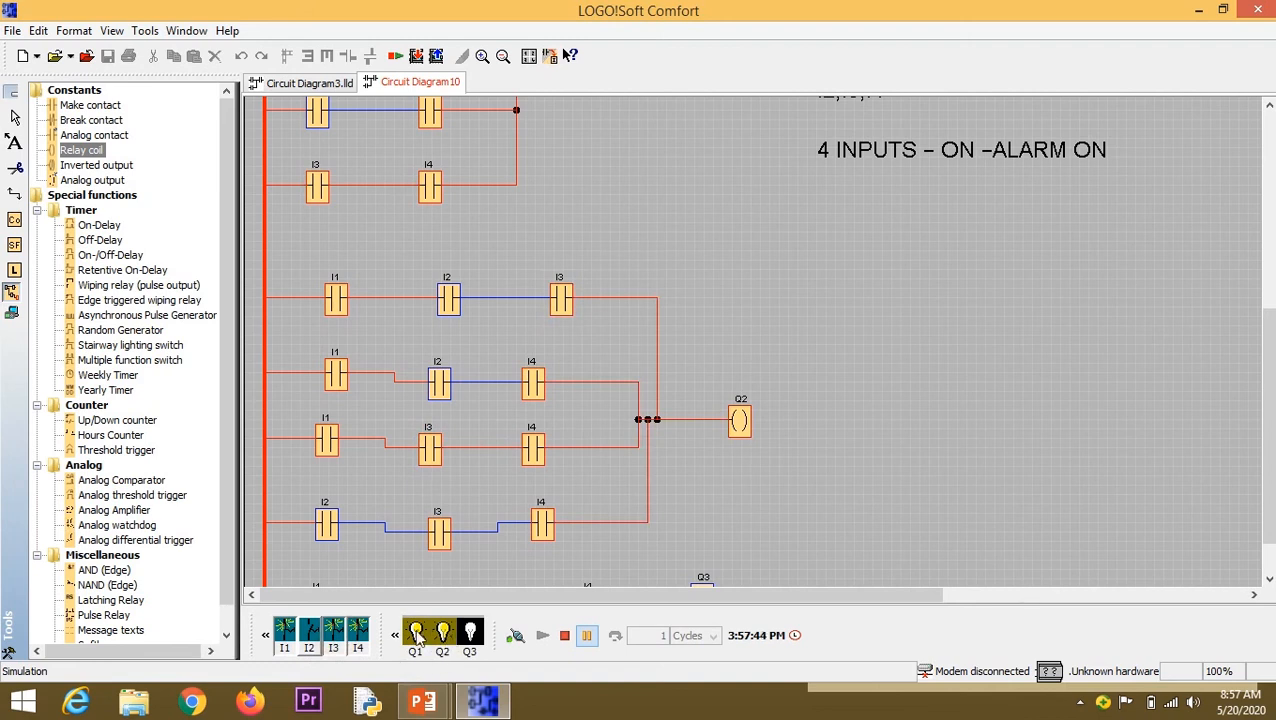
pyautogui.click(314, 640)
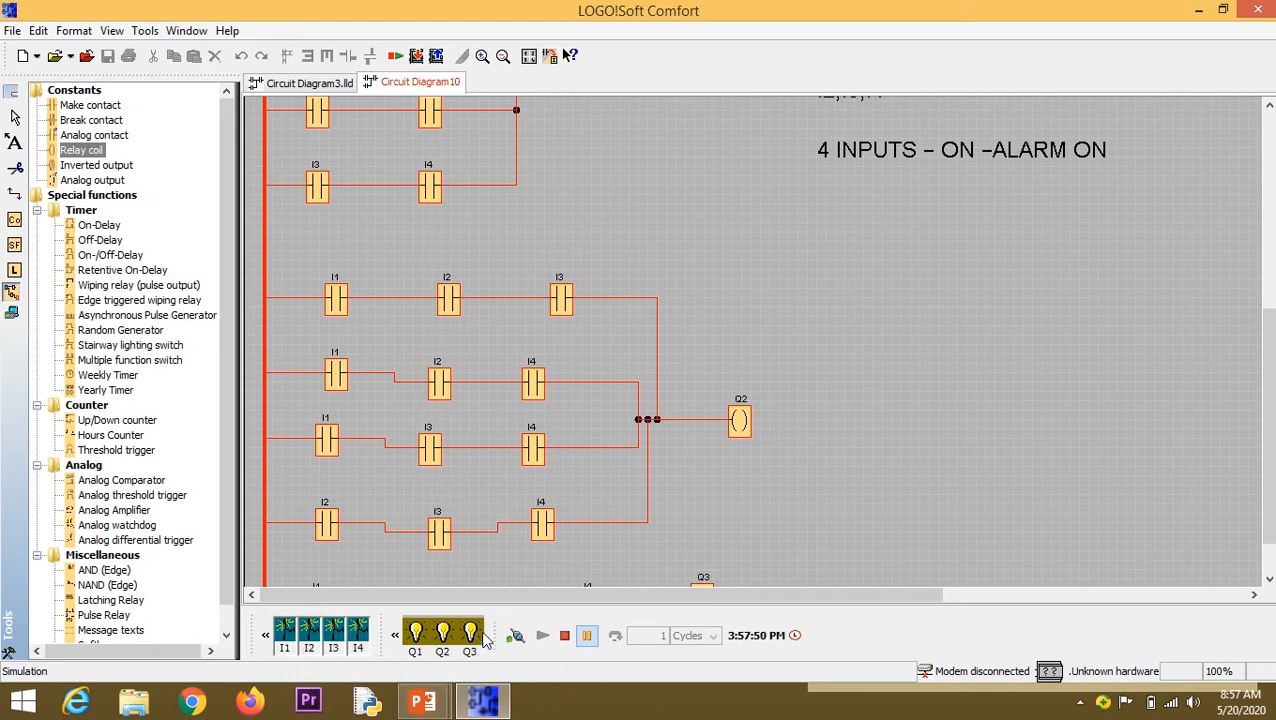
pyautogui.click(360, 640)
pyautogui.click(335, 644)
pyautogui.click(310, 644)
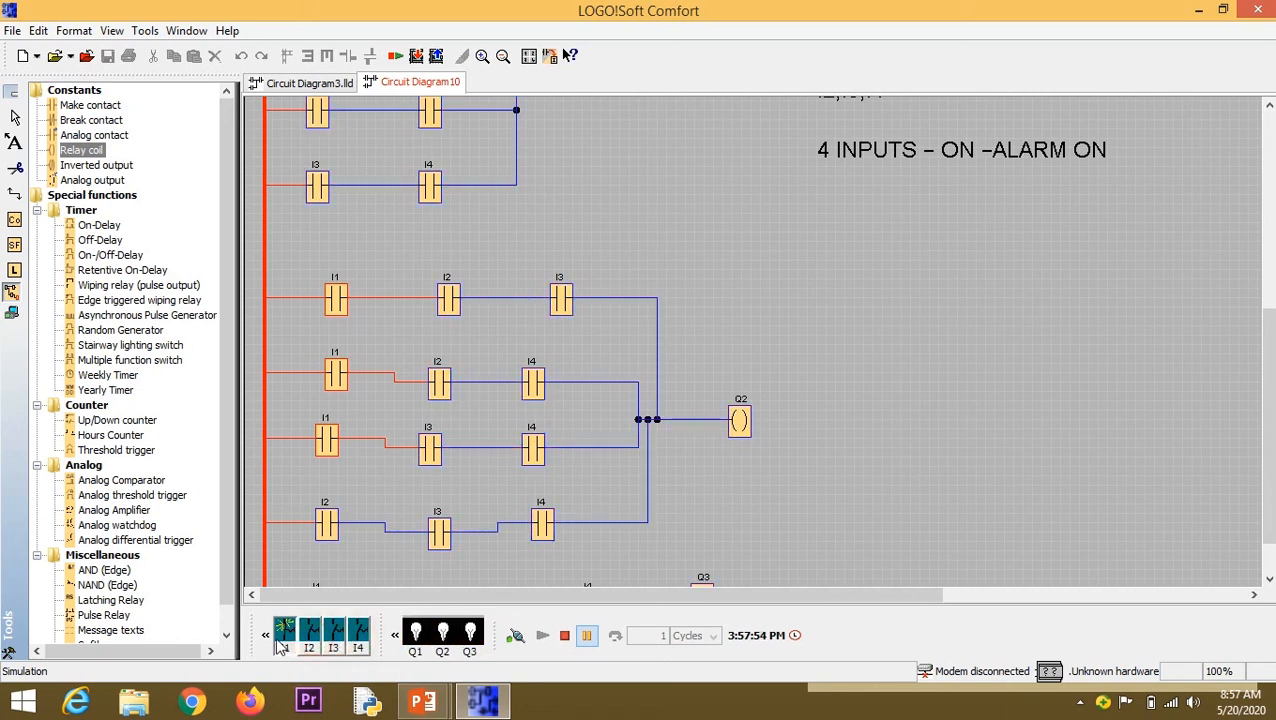
pyautogui.click(284, 642)
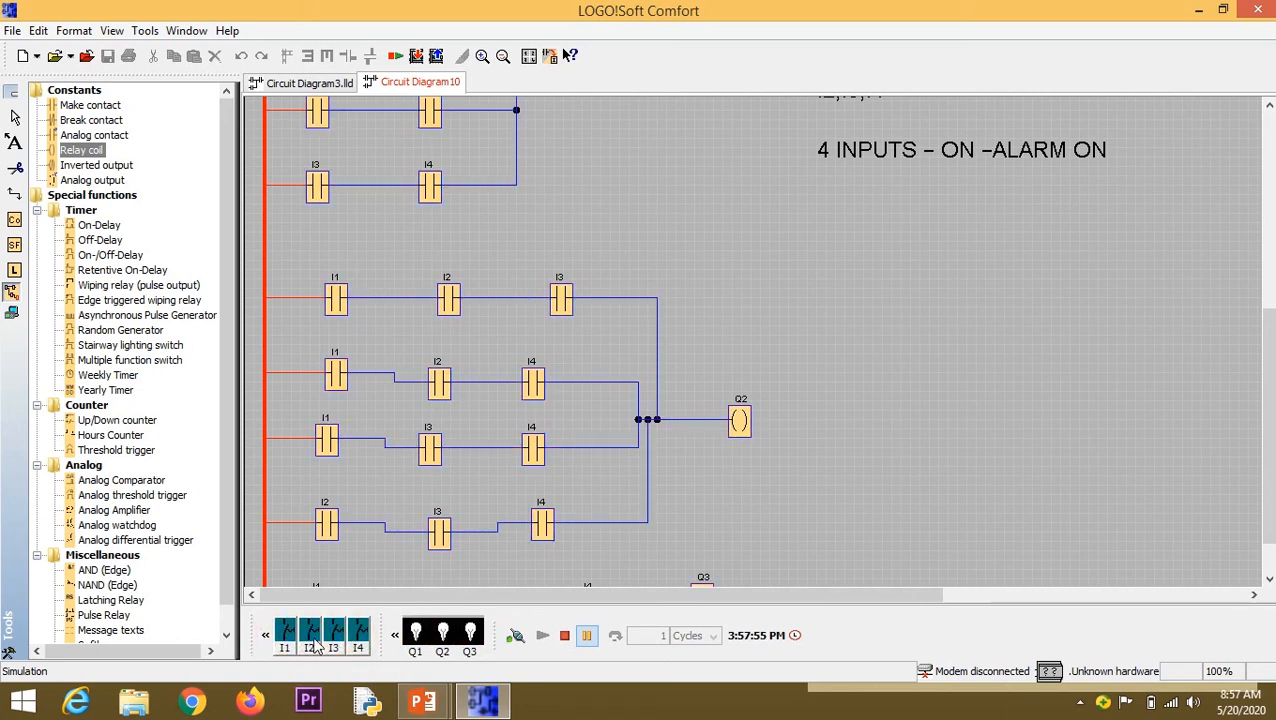
# Switch on I2, I4, I1 and I3 one after another and review the whole simulated ladder diagram at 50% zoom.
pyautogui.click(312, 644)
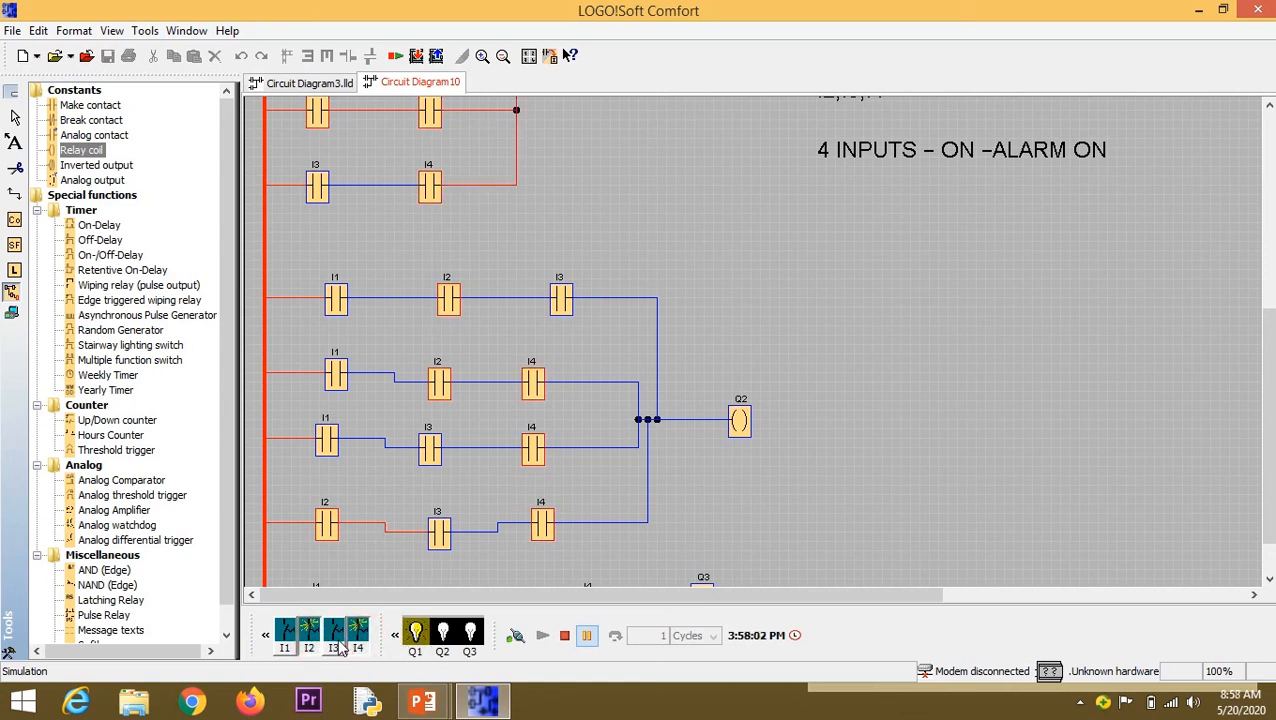
pyautogui.click(292, 648)
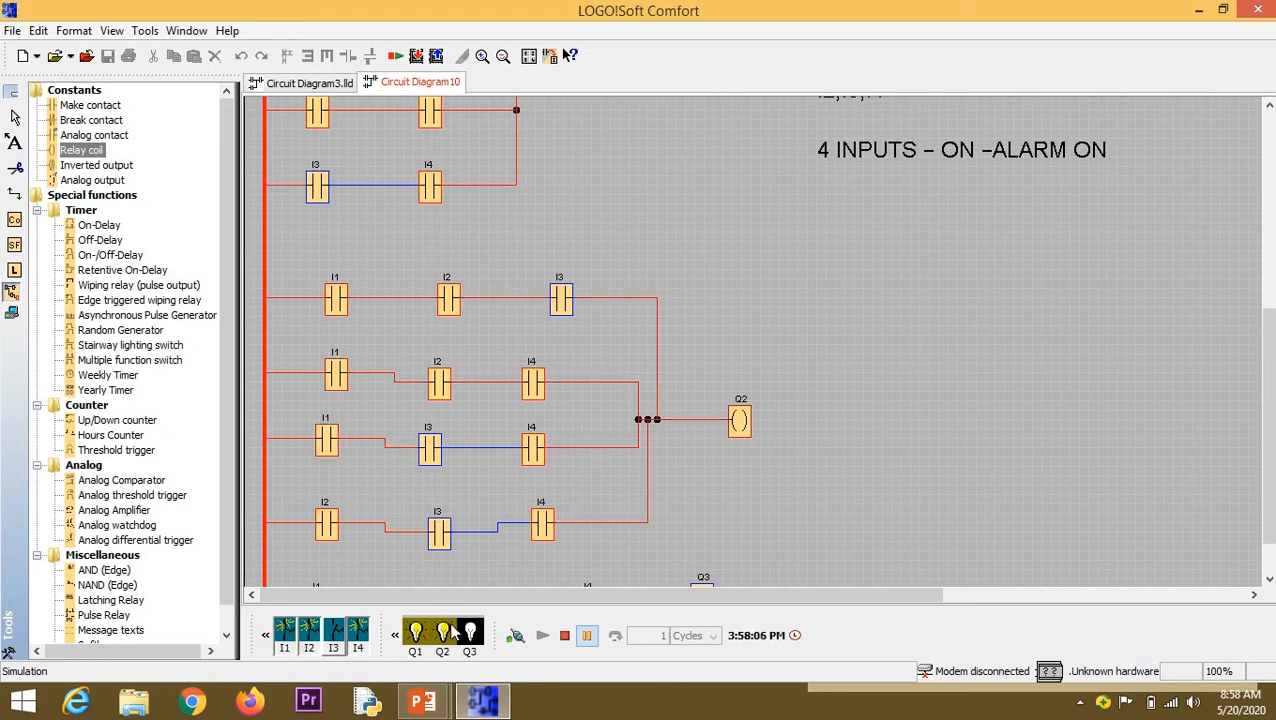
pyautogui.click(338, 640)
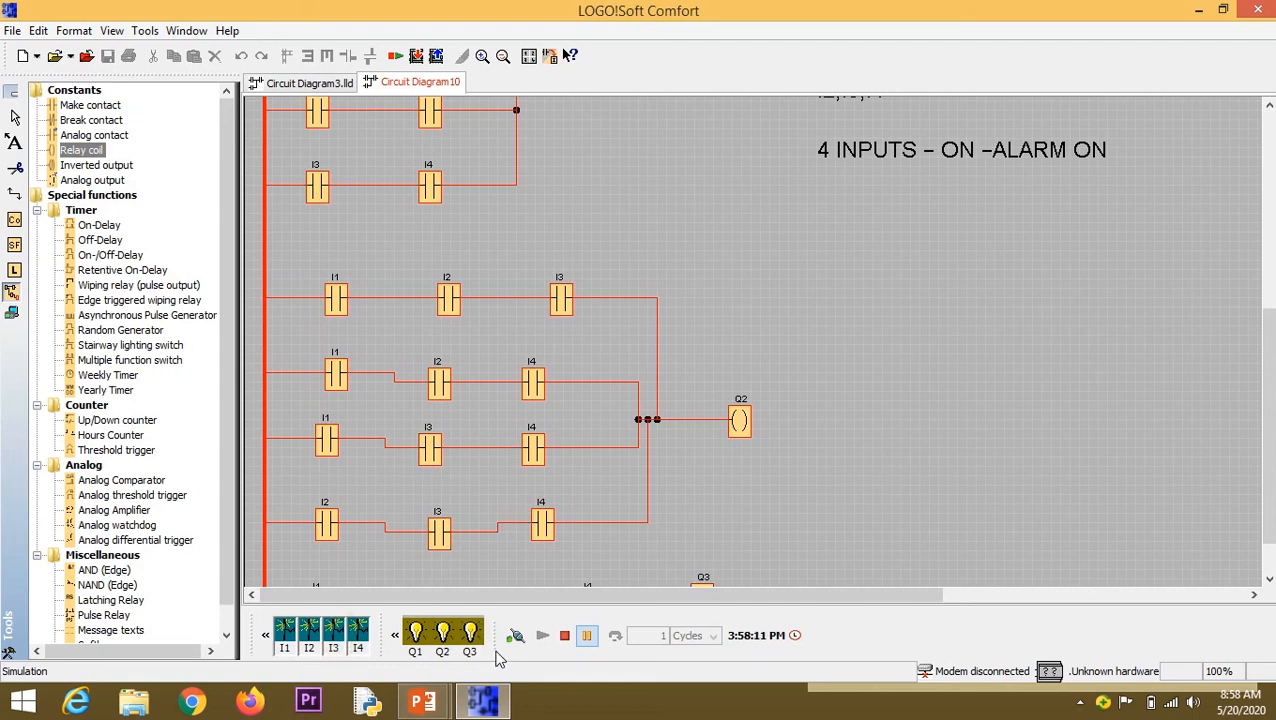
pyautogui.scroll(-2, 656, 447)
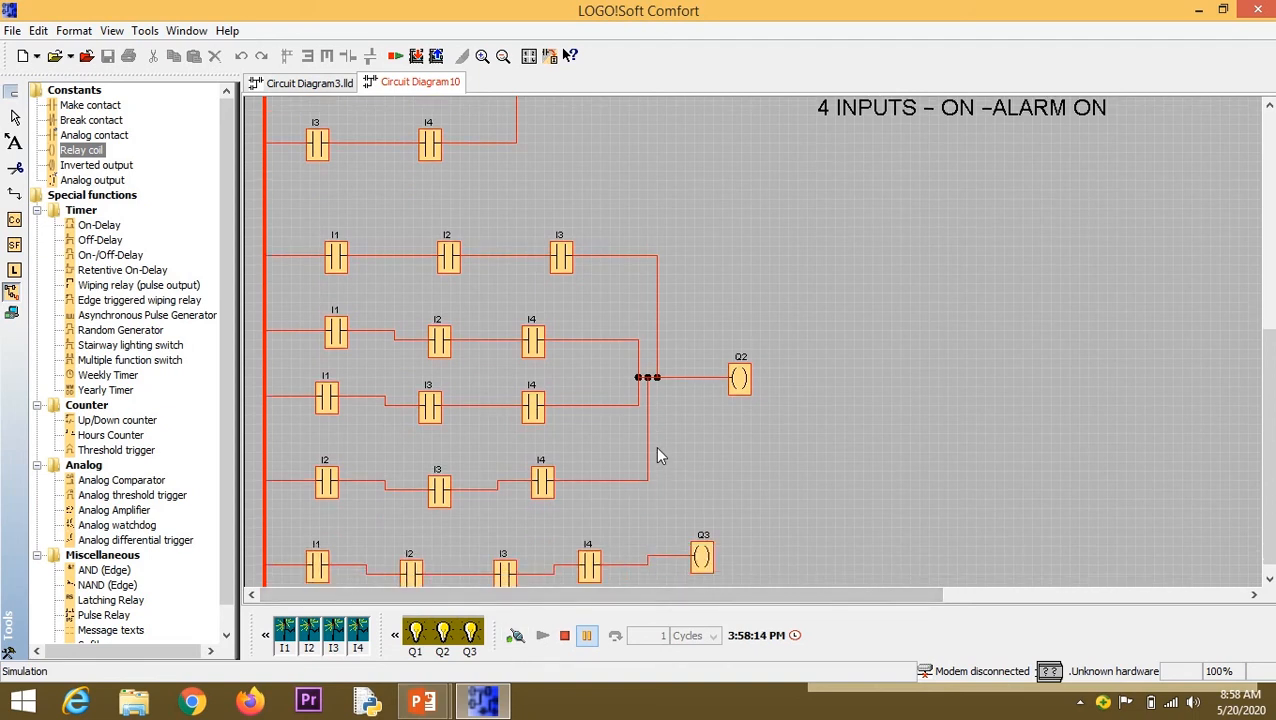
pyautogui.scroll(3, 656, 447)
pyautogui.scroll(5, 658, 455)
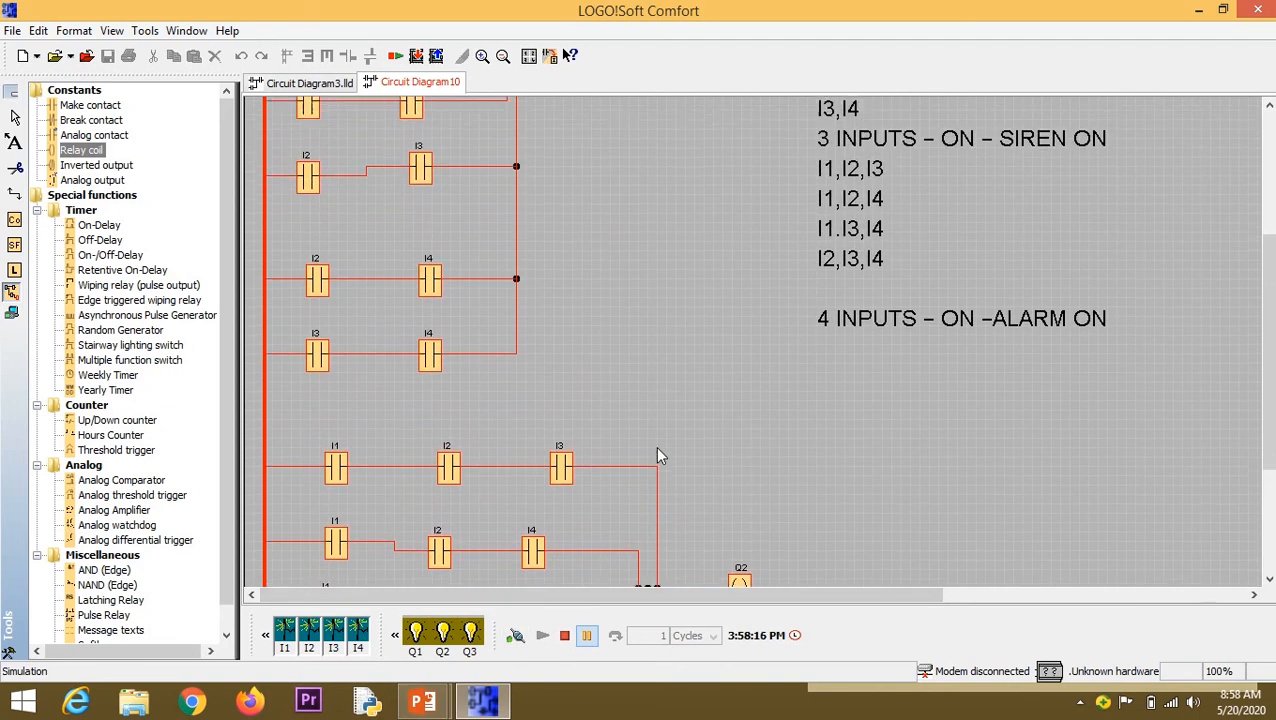
pyautogui.click(502, 57)
pyautogui.click(502, 57)
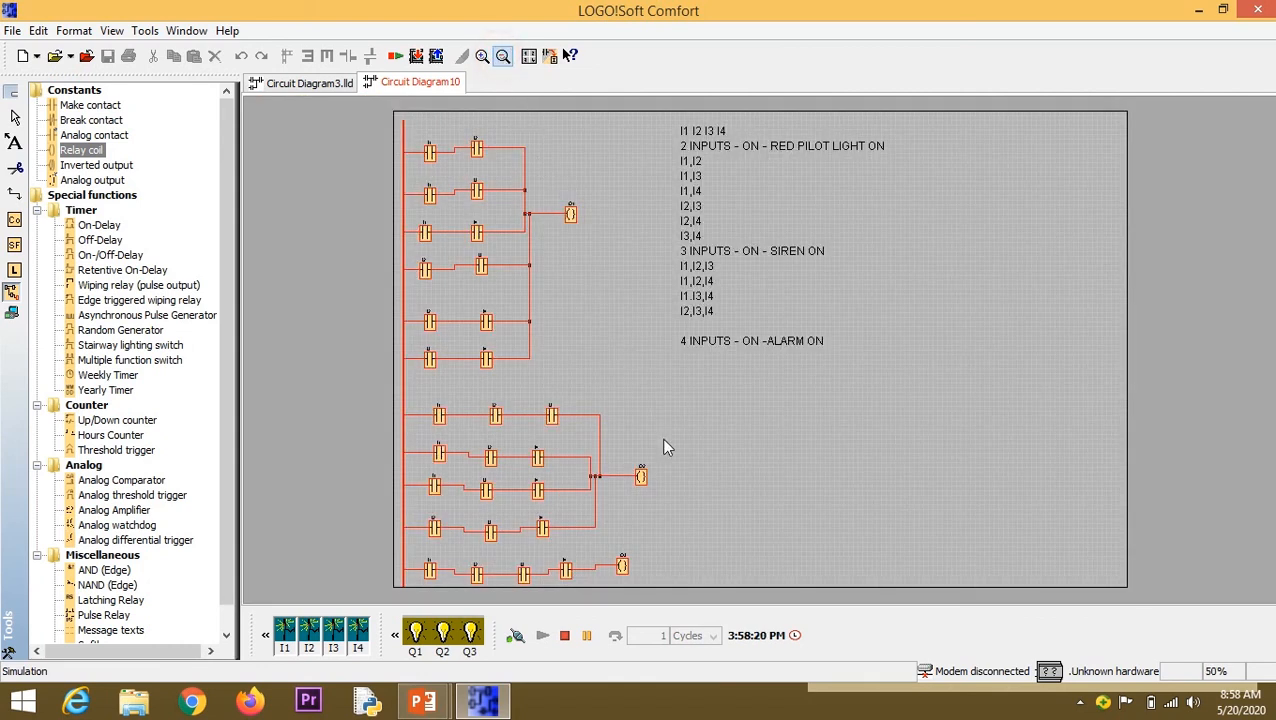